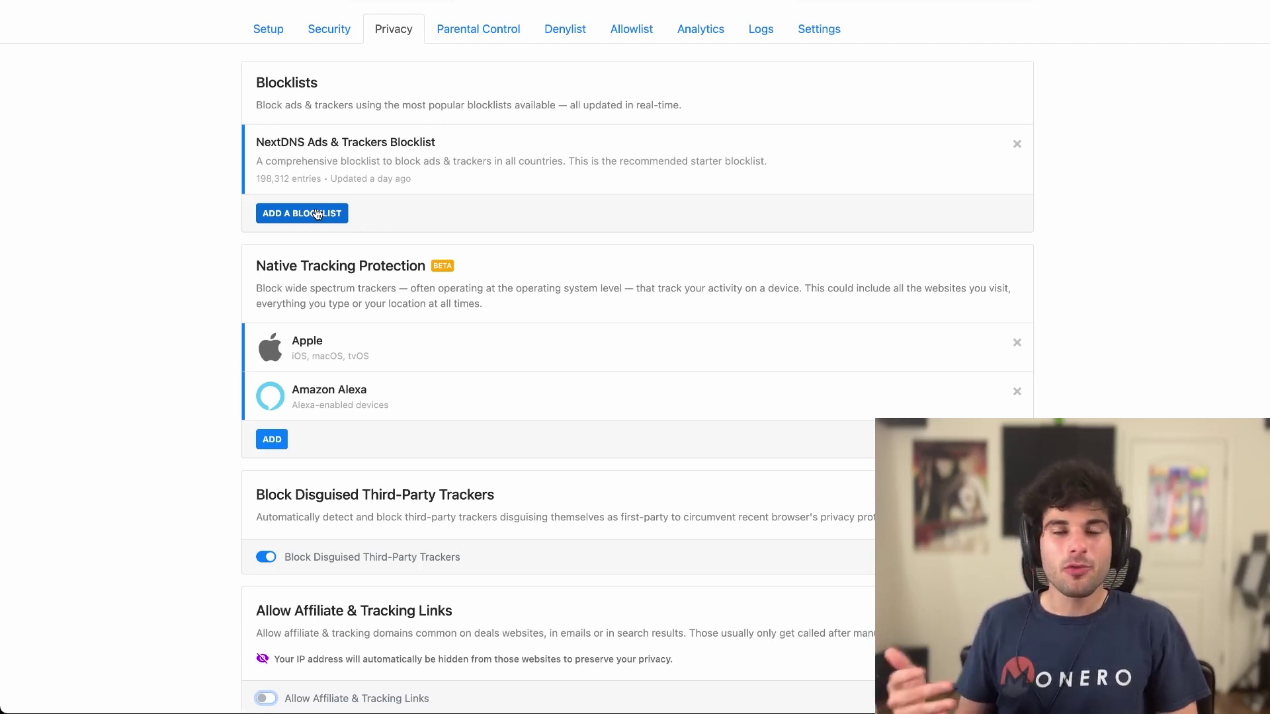
Open the Add a blocklist catalogue from Privacy and check the default NextDNS list's entry count
left_click(452, 234)
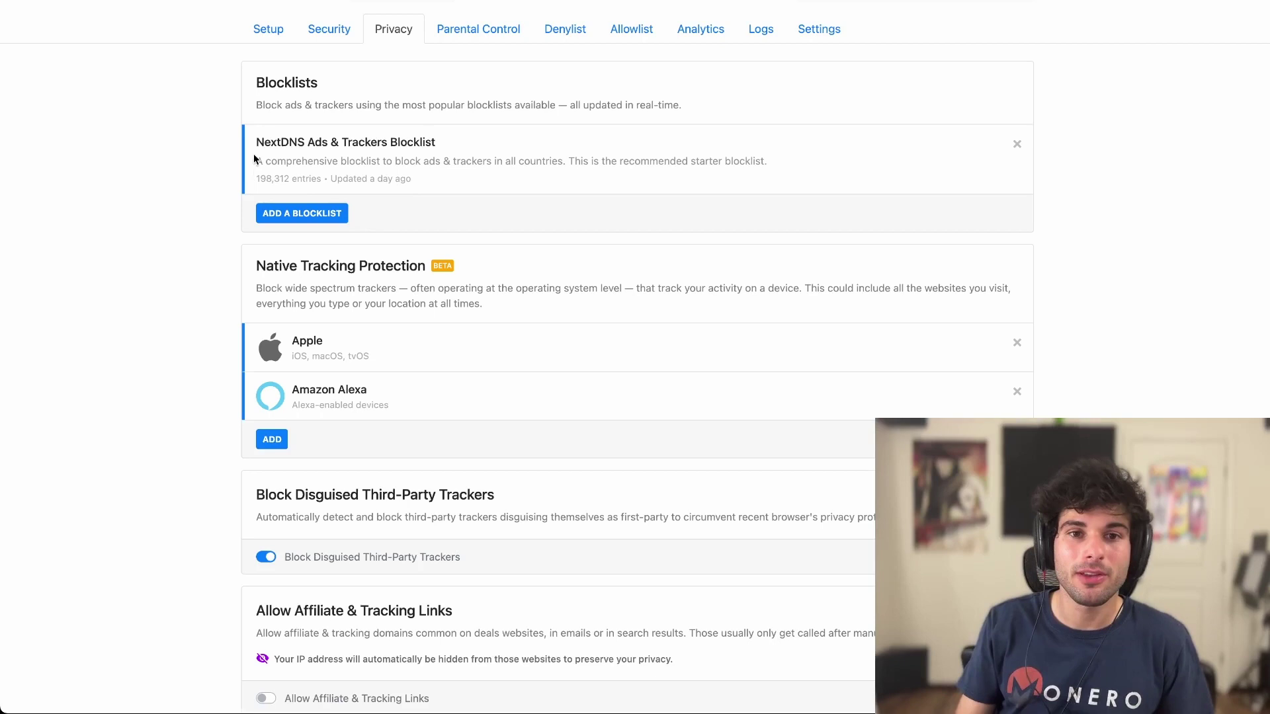
left_click_drag(255, 181, 382, 185)
left_click(392, 184)
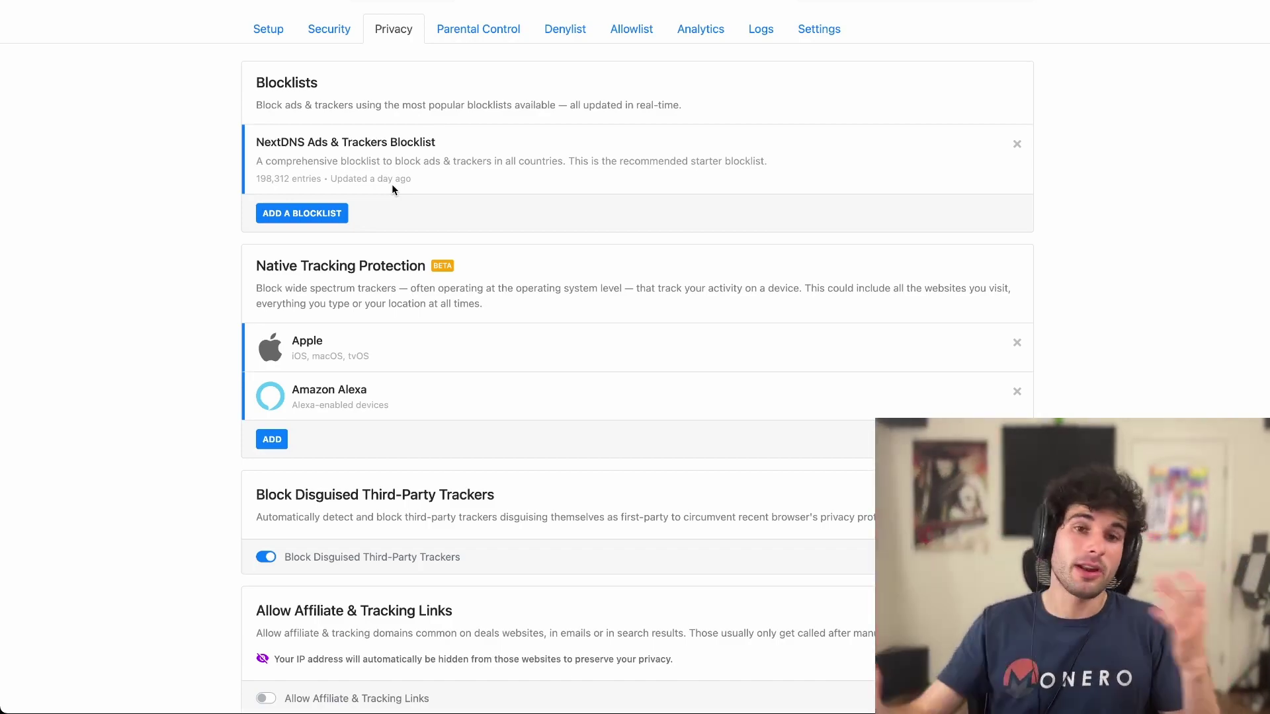
left_click(301, 213)
scroll(681, 245, "down", 10)
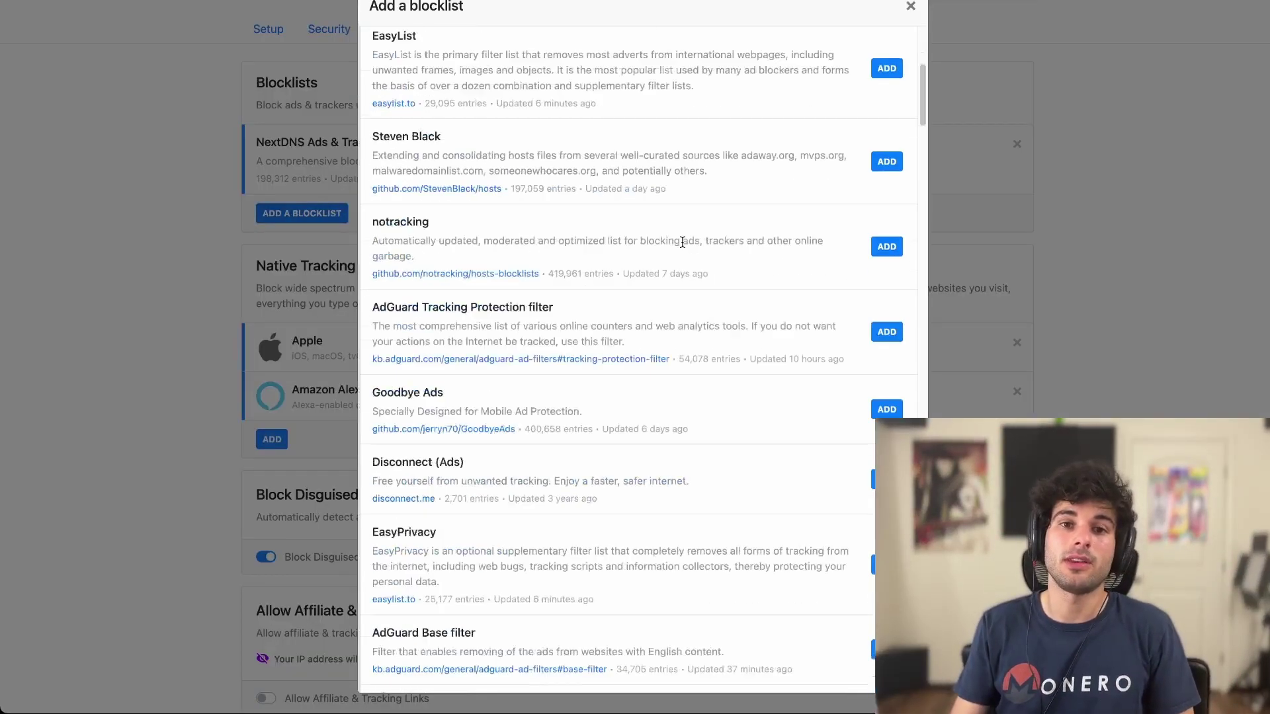
scroll(681, 248, "down", 10)
scroll(680, 250, "up", 11)
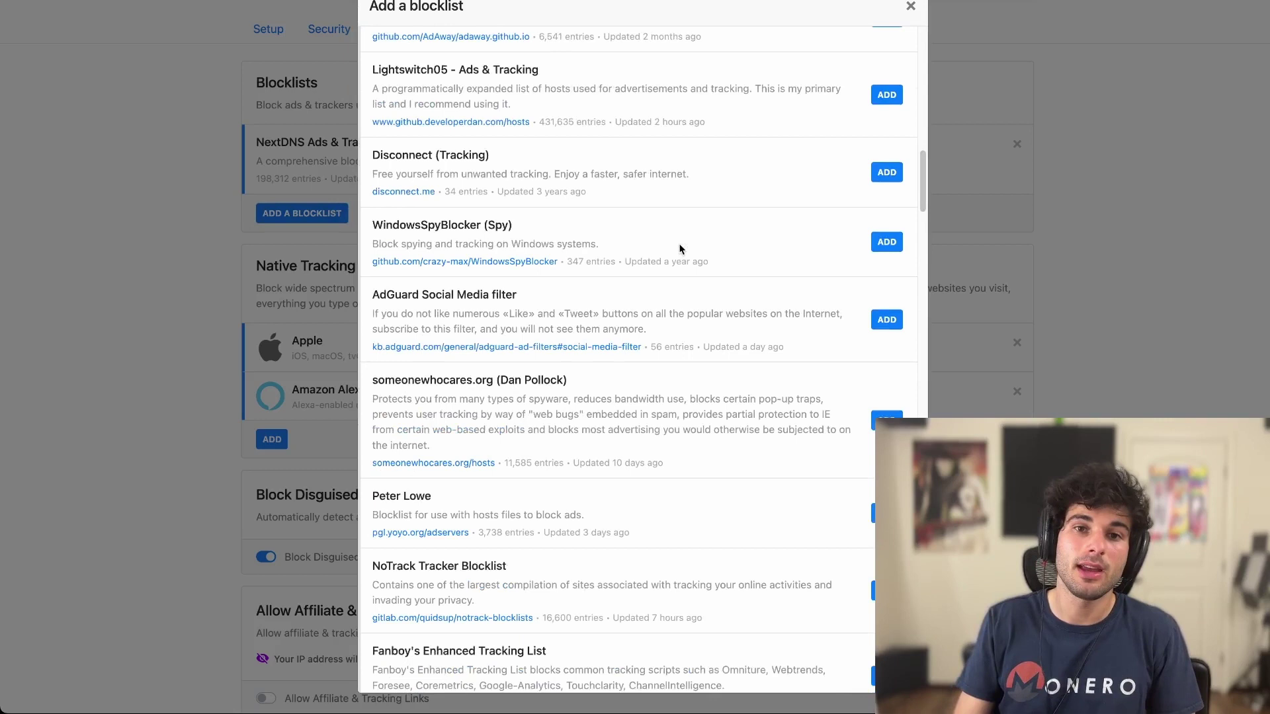
left_click_drag(585, 194, 533, 195)
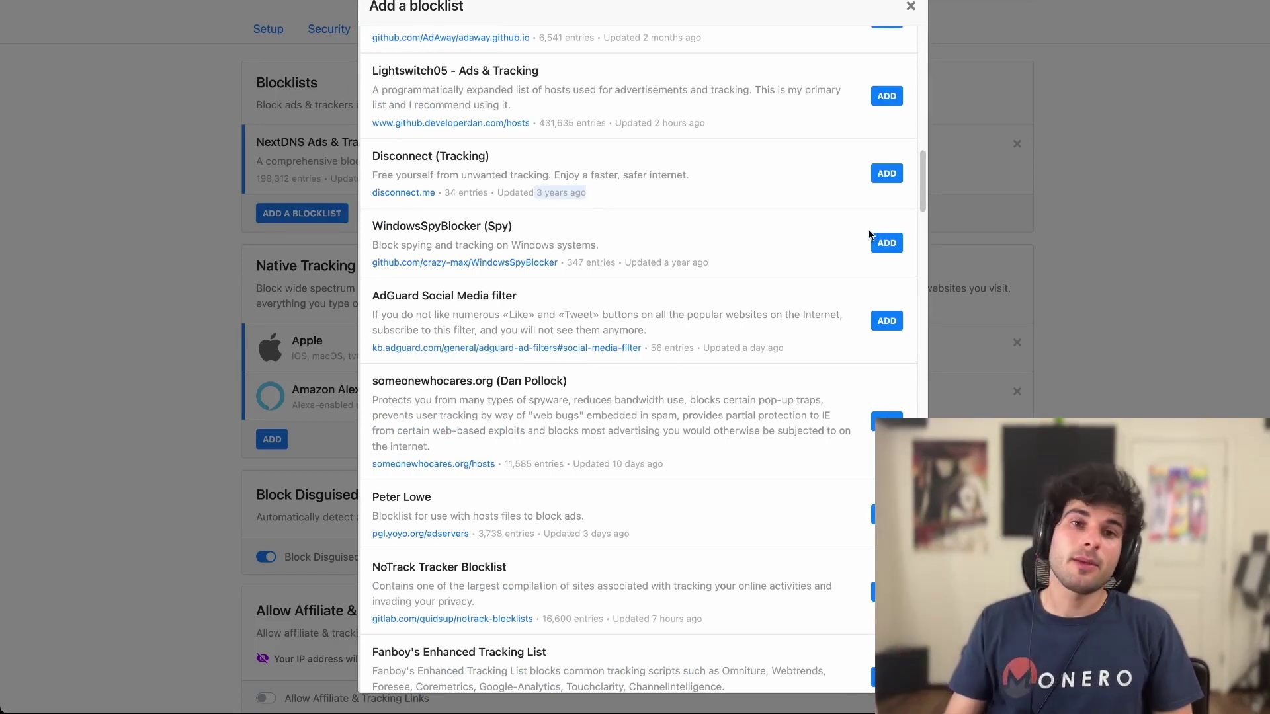
scroll(857, 265, "up", 10)
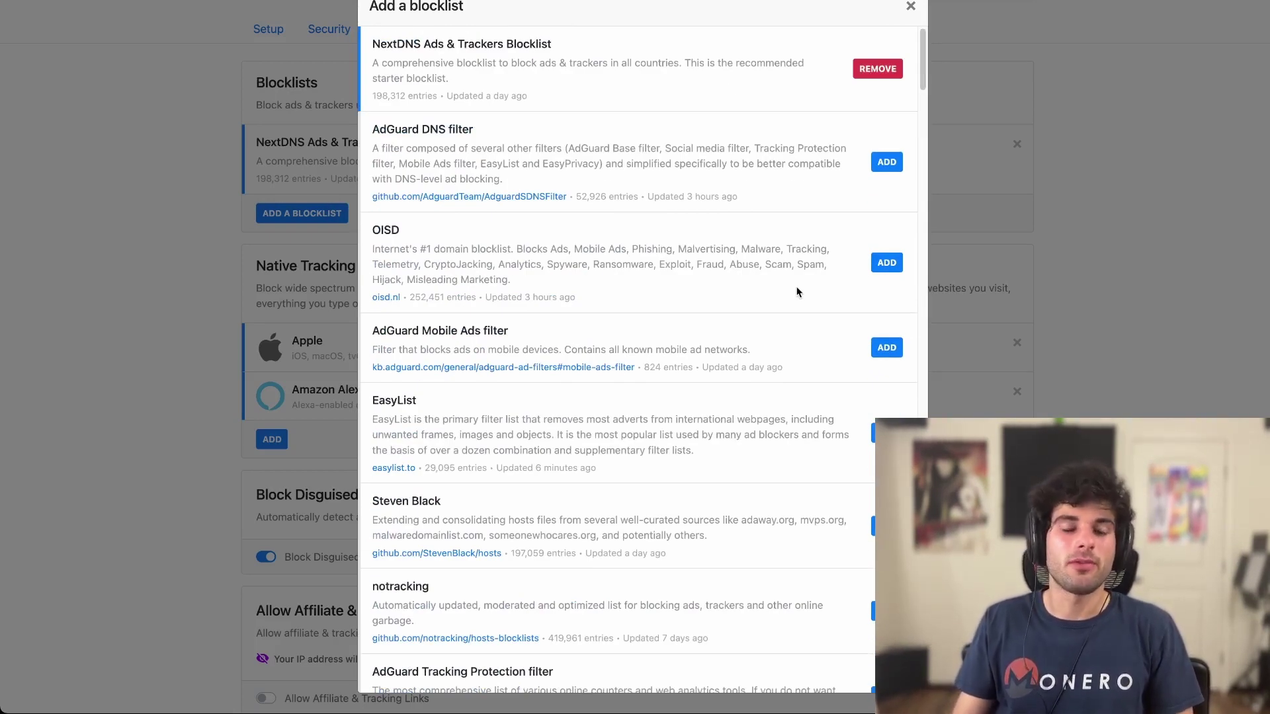
scroll(615, 327, "down", 5)
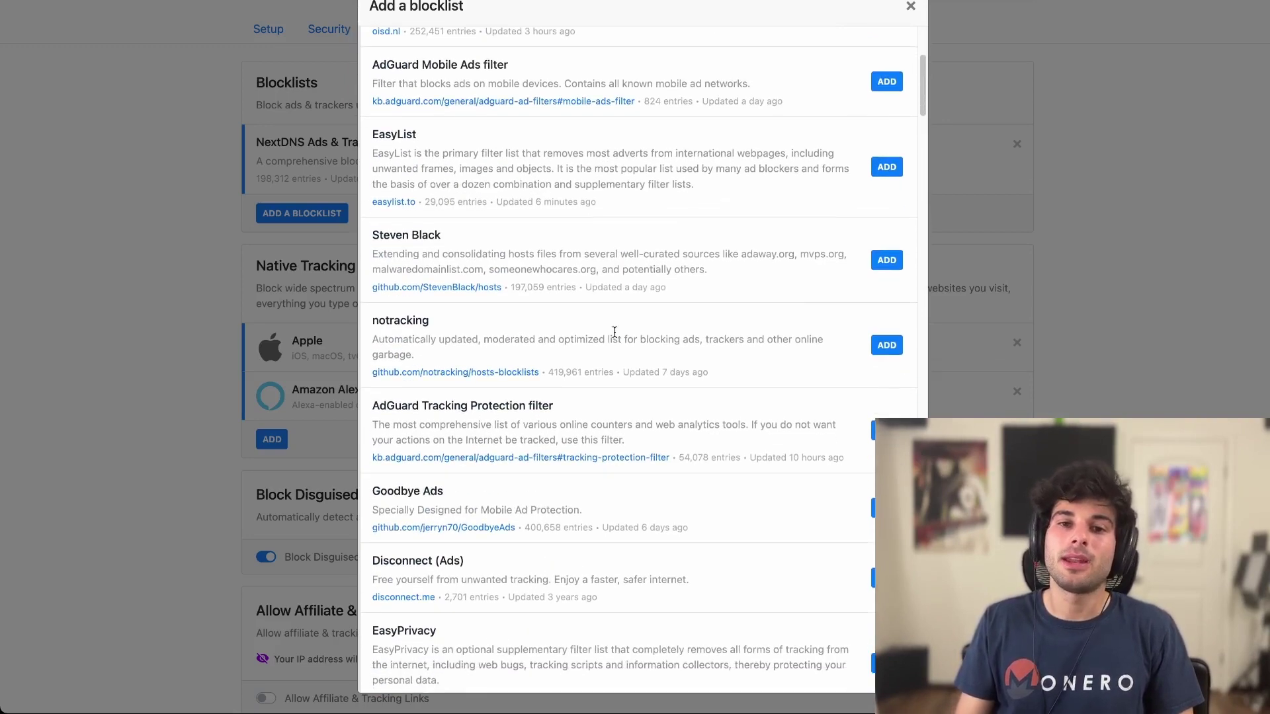
scroll(540, 318, "down", 4)
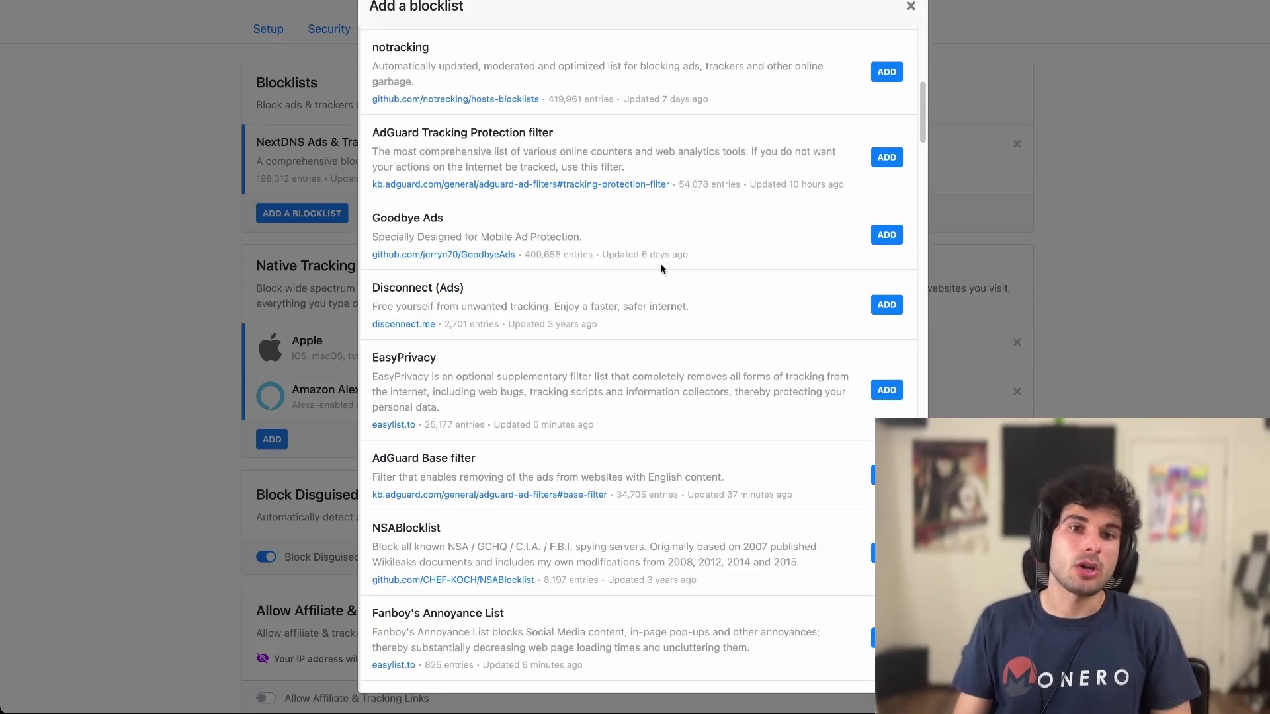
scroll(600, 276, "down", 5)
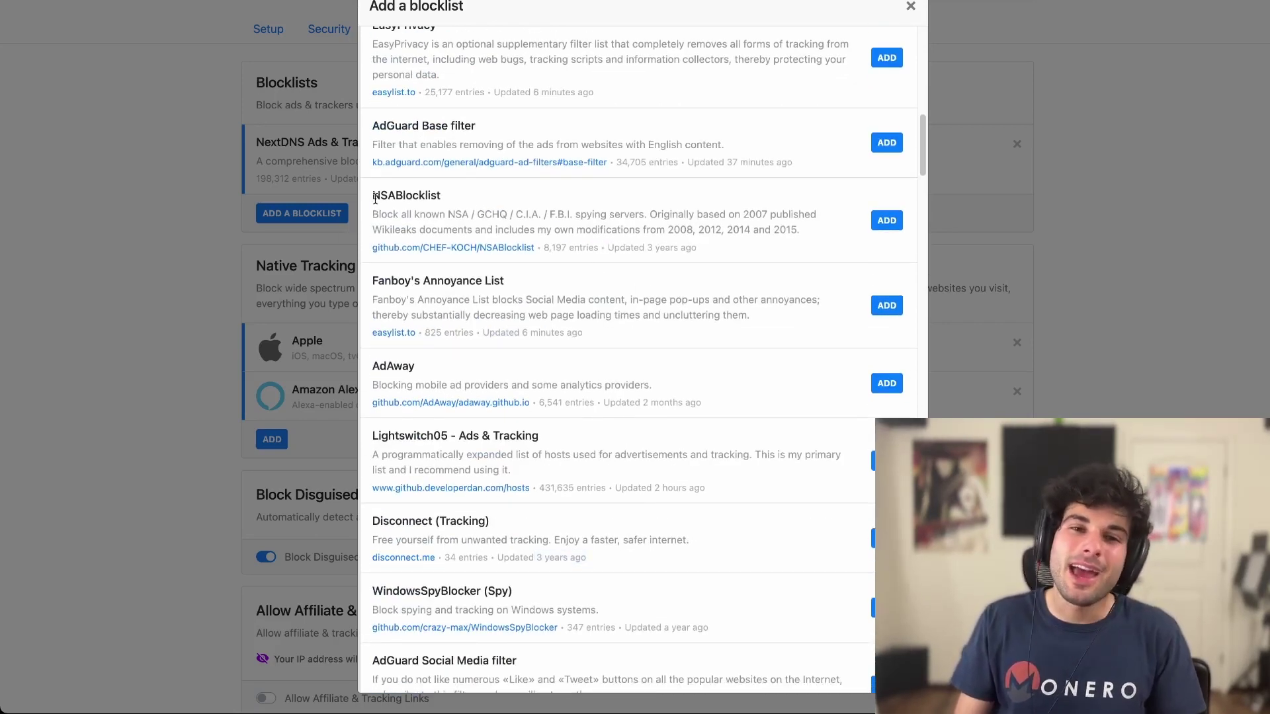
left_click_drag(373, 195, 517, 215)
left_click(458, 208)
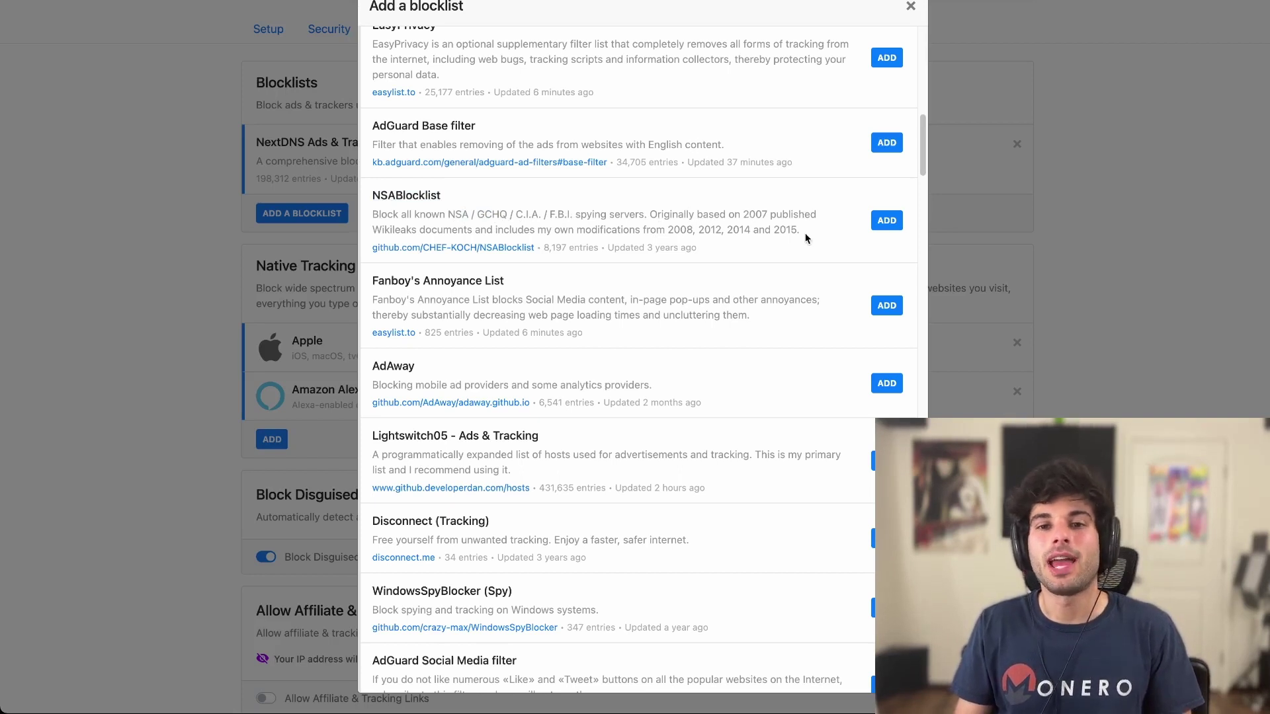
left_click_drag(807, 236, 402, 214)
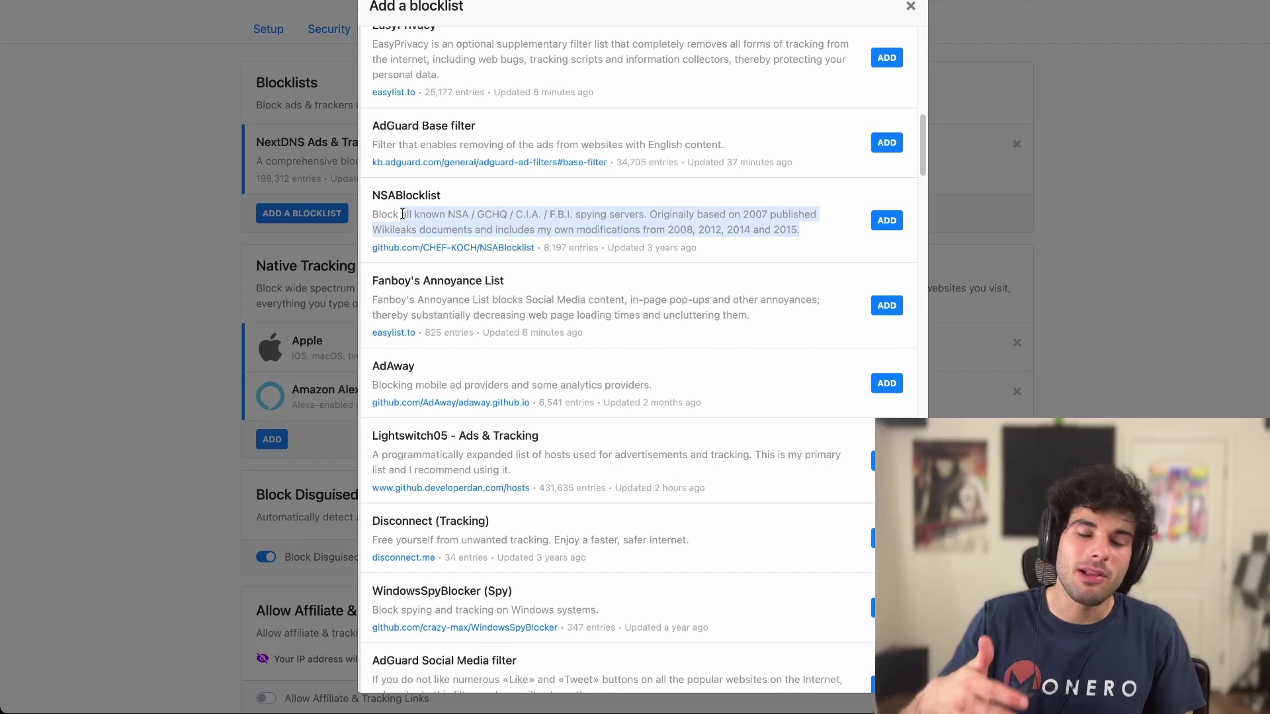
left_click_drag(607, 247, 697, 258)
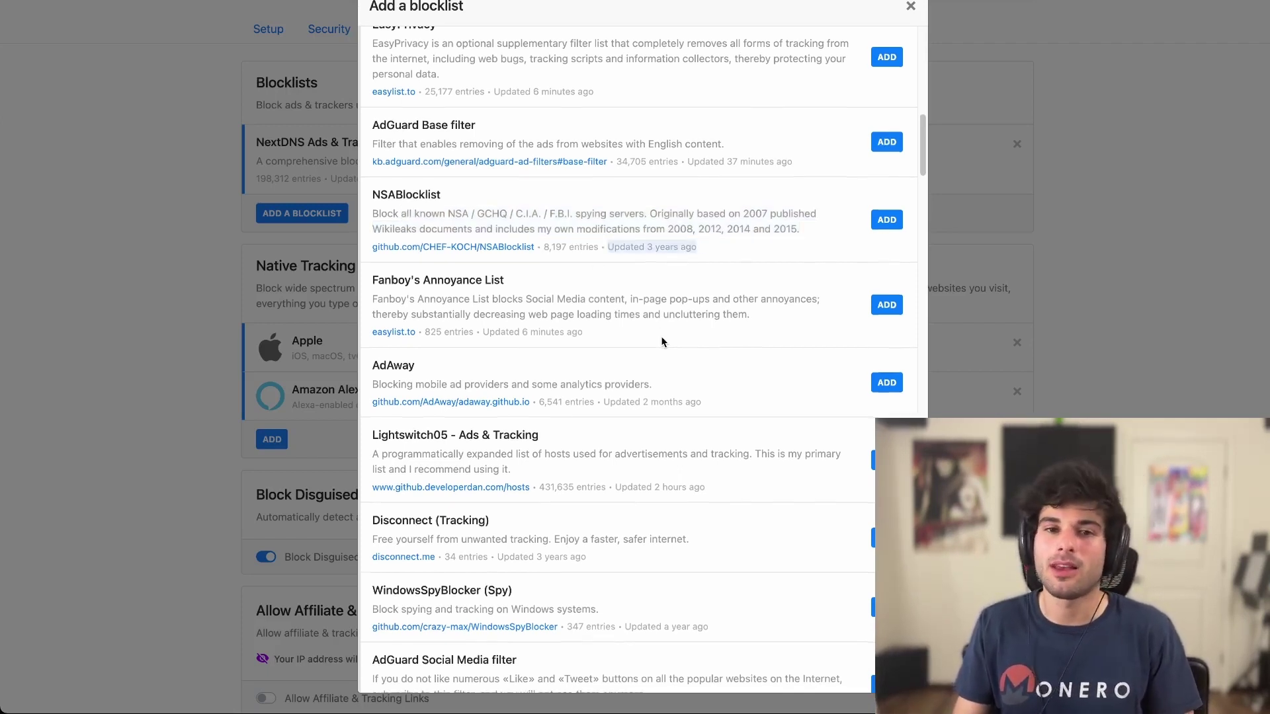
scroll(662, 340, "down", 3)
scroll(662, 341, "down", 1)
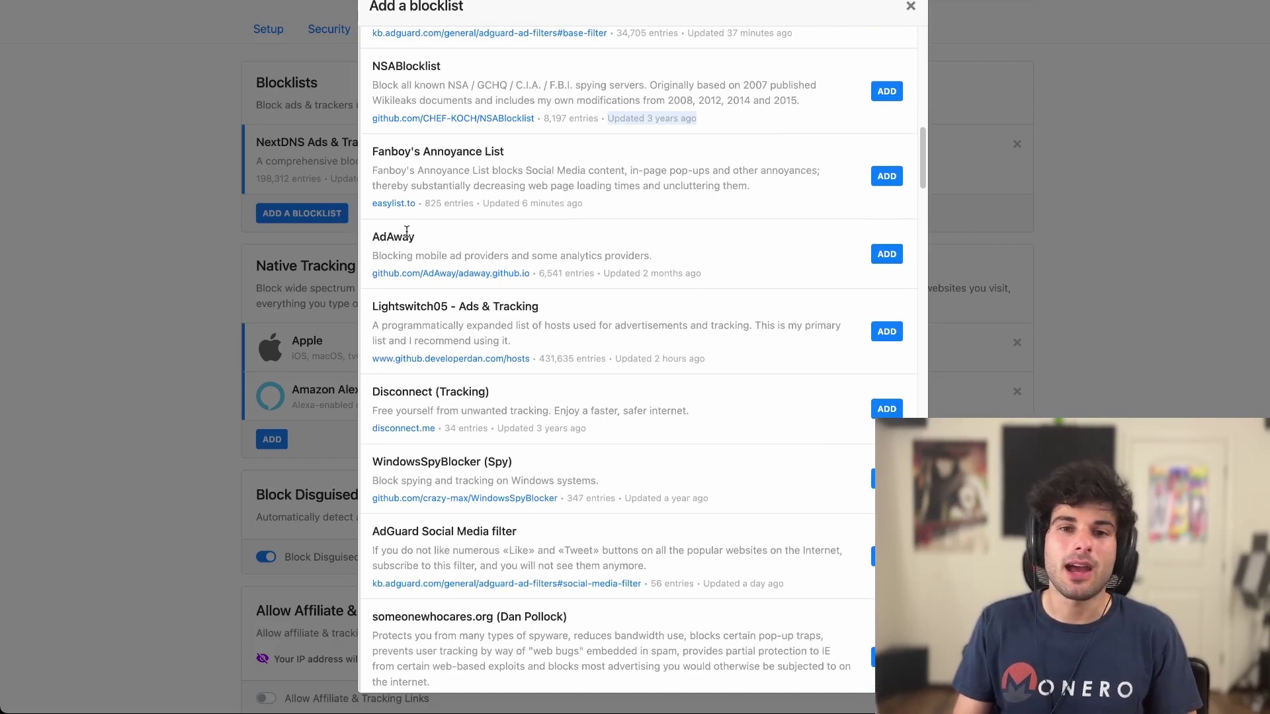
left_click_drag(393, 255, 583, 270)
left_click(648, 260)
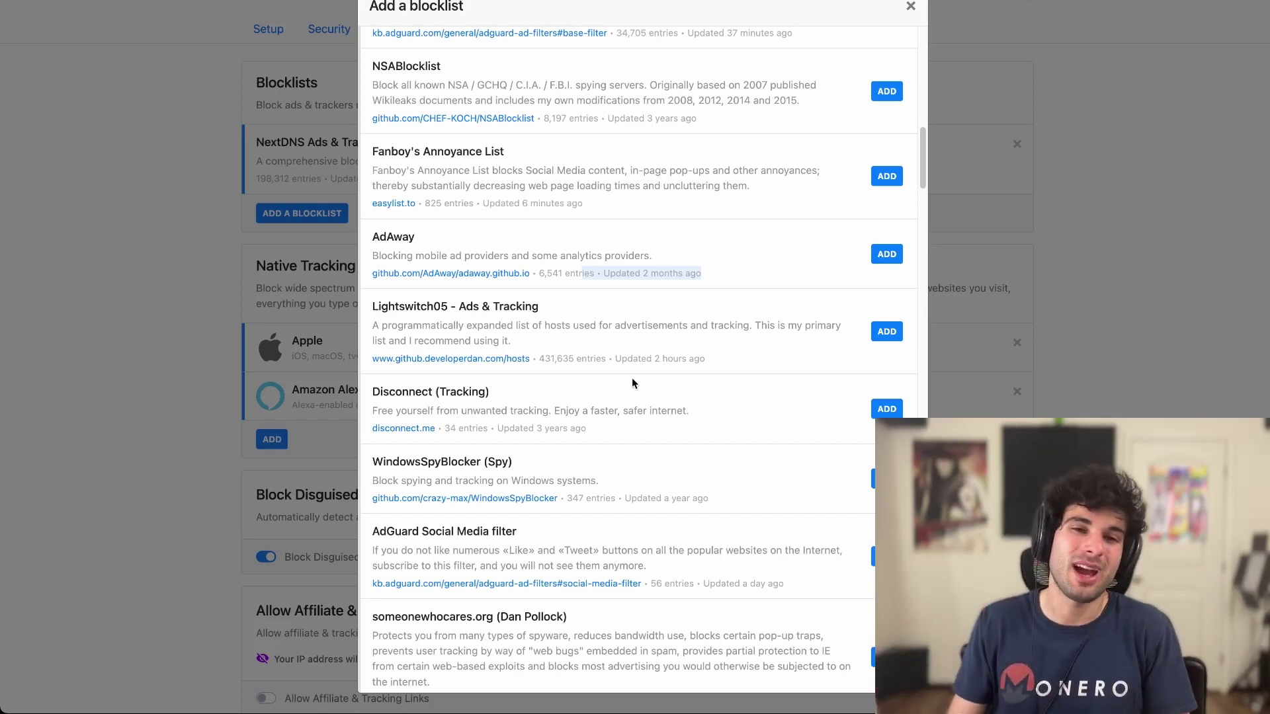
scroll(632, 382, "down", 3)
scroll(641, 361, "down", 1)
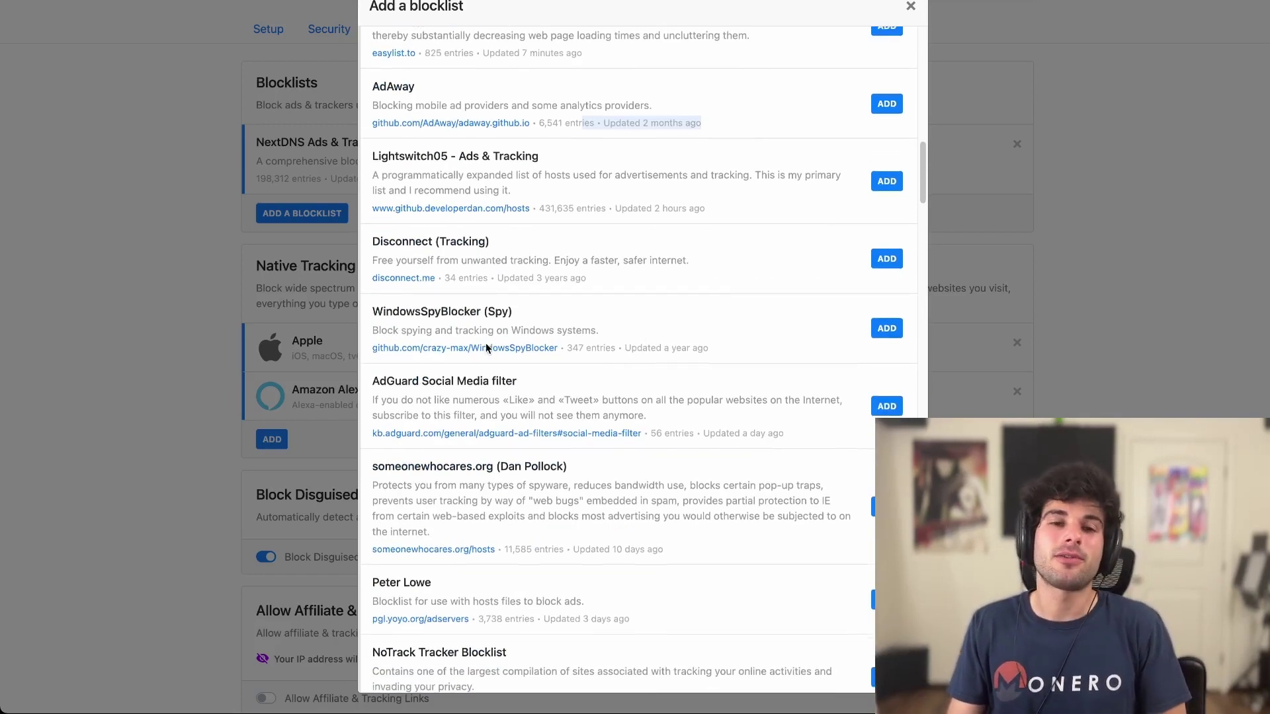
left_click_drag(376, 315, 454, 327)
left_click(540, 329)
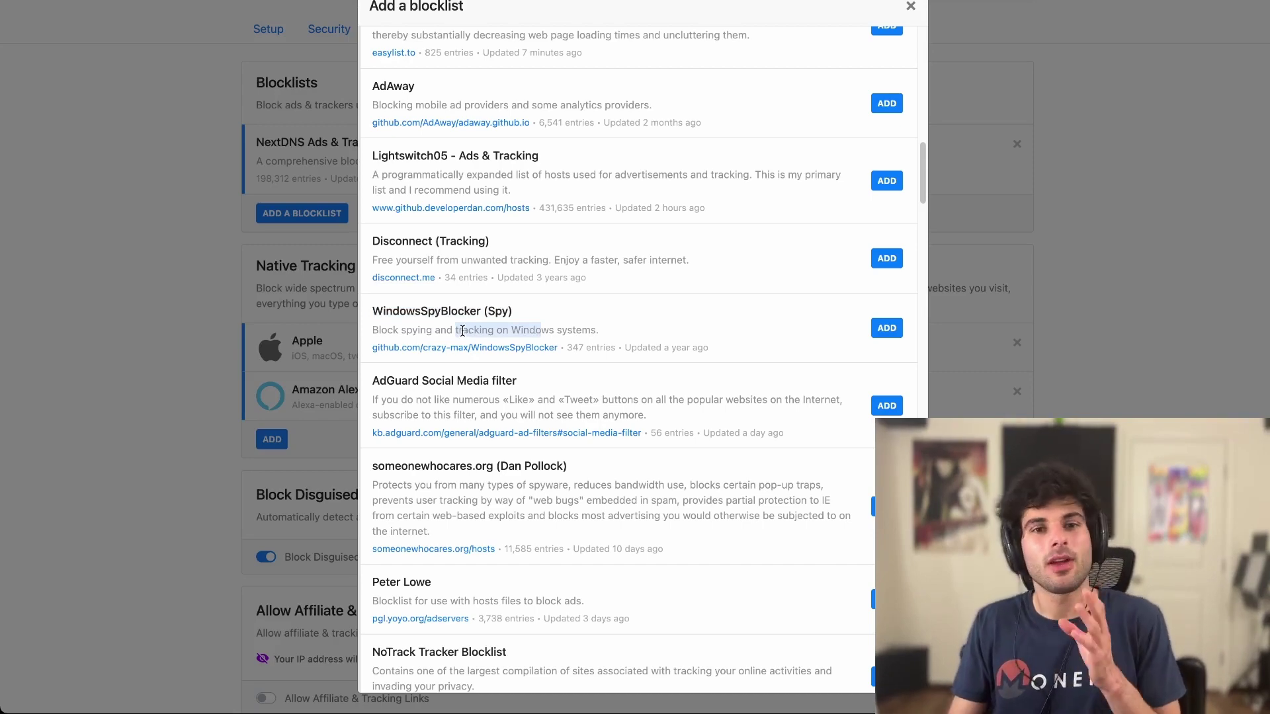
left_click(910, 6)
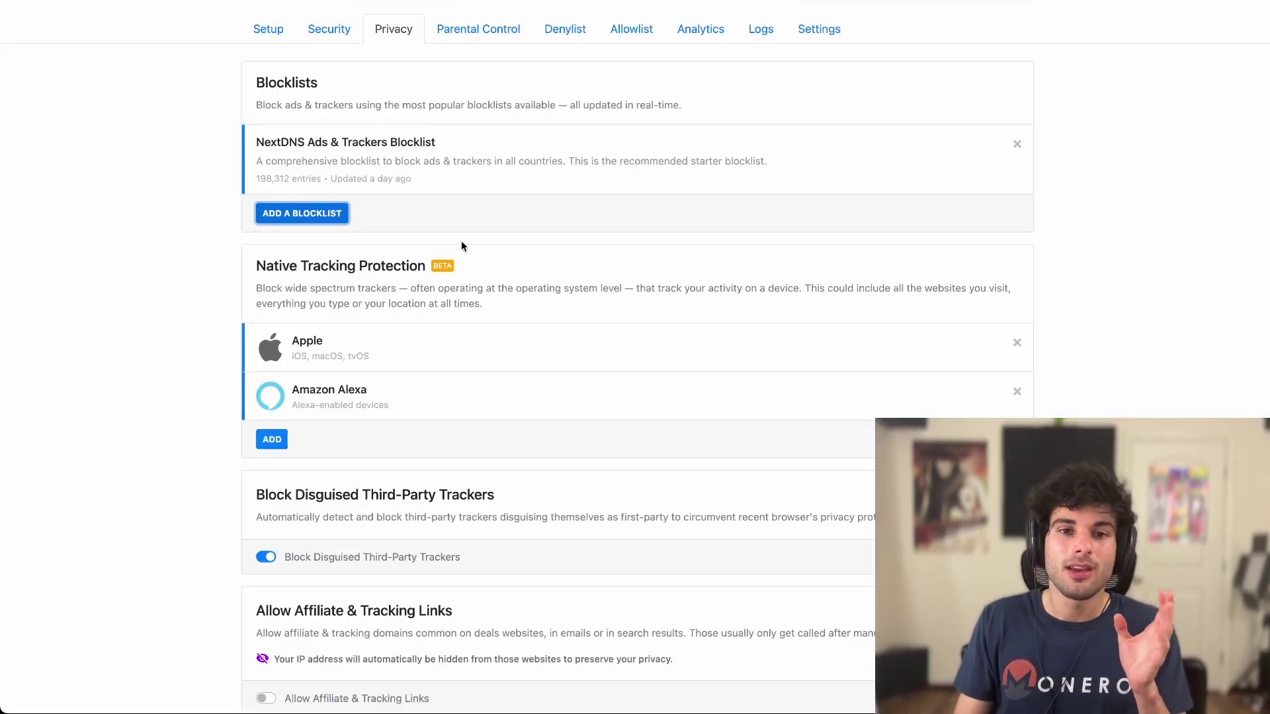
left_click(271, 439)
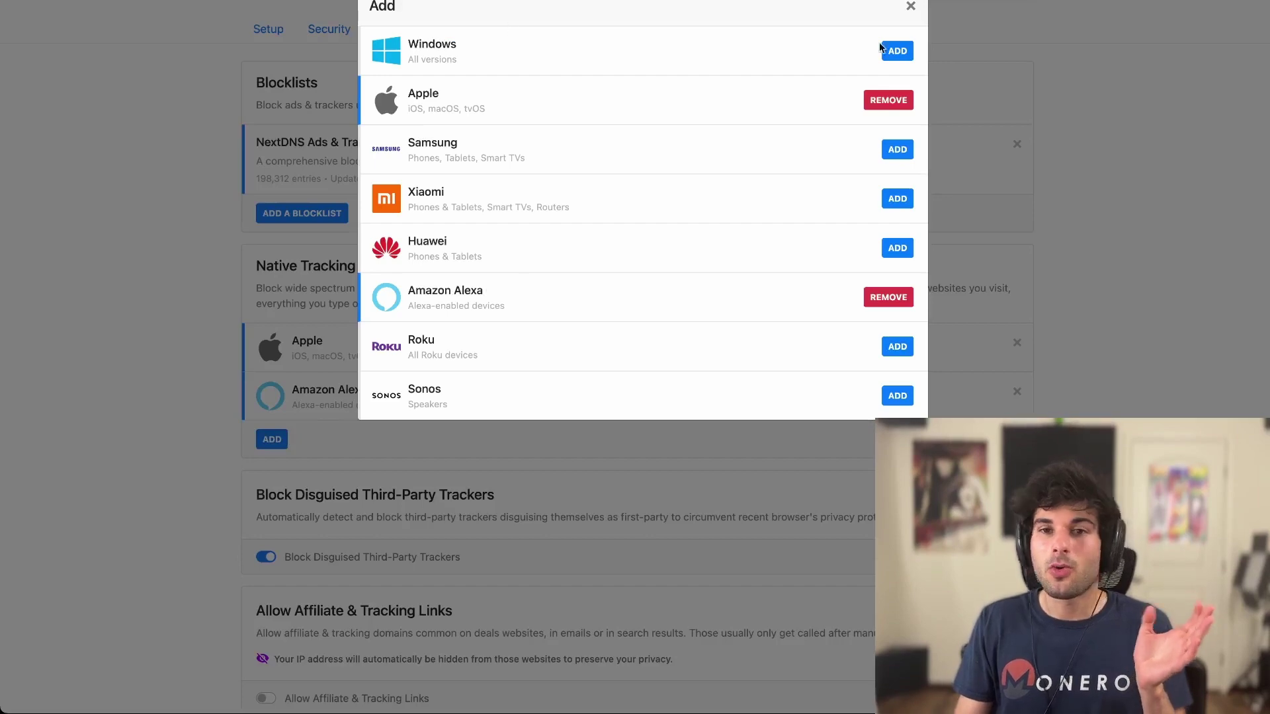
left_click(910, 8)
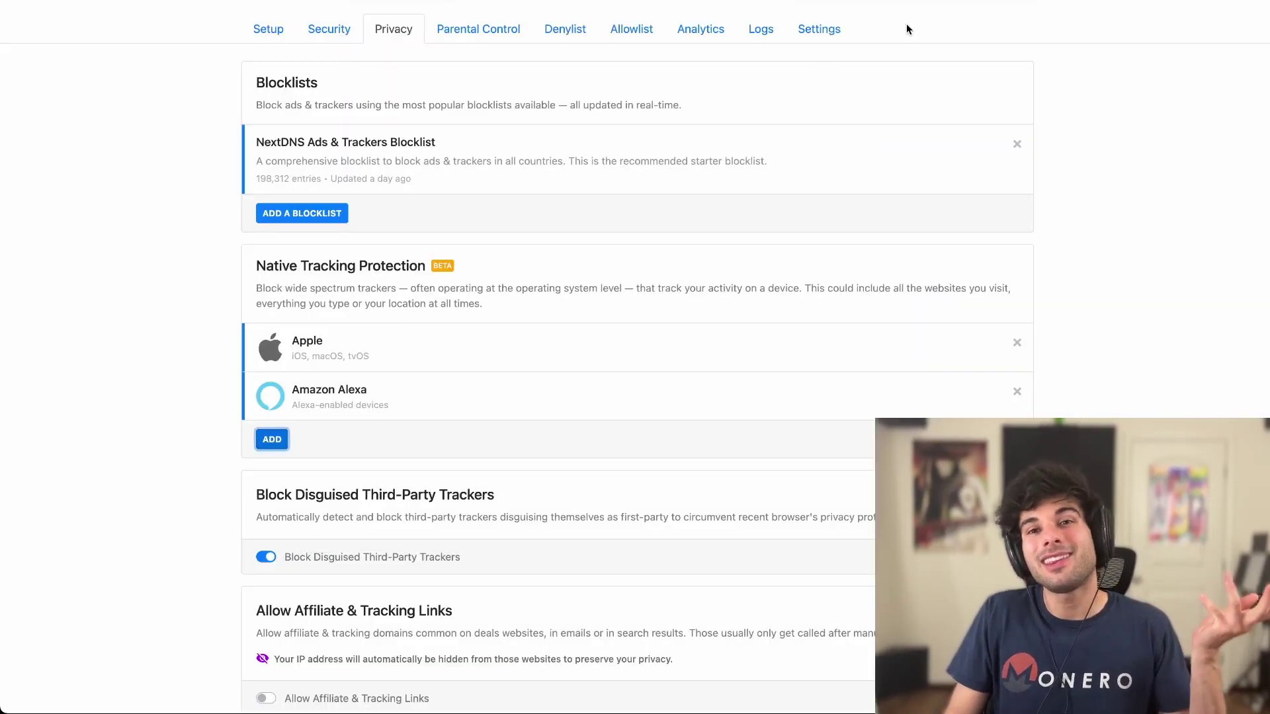
left_click(317, 214)
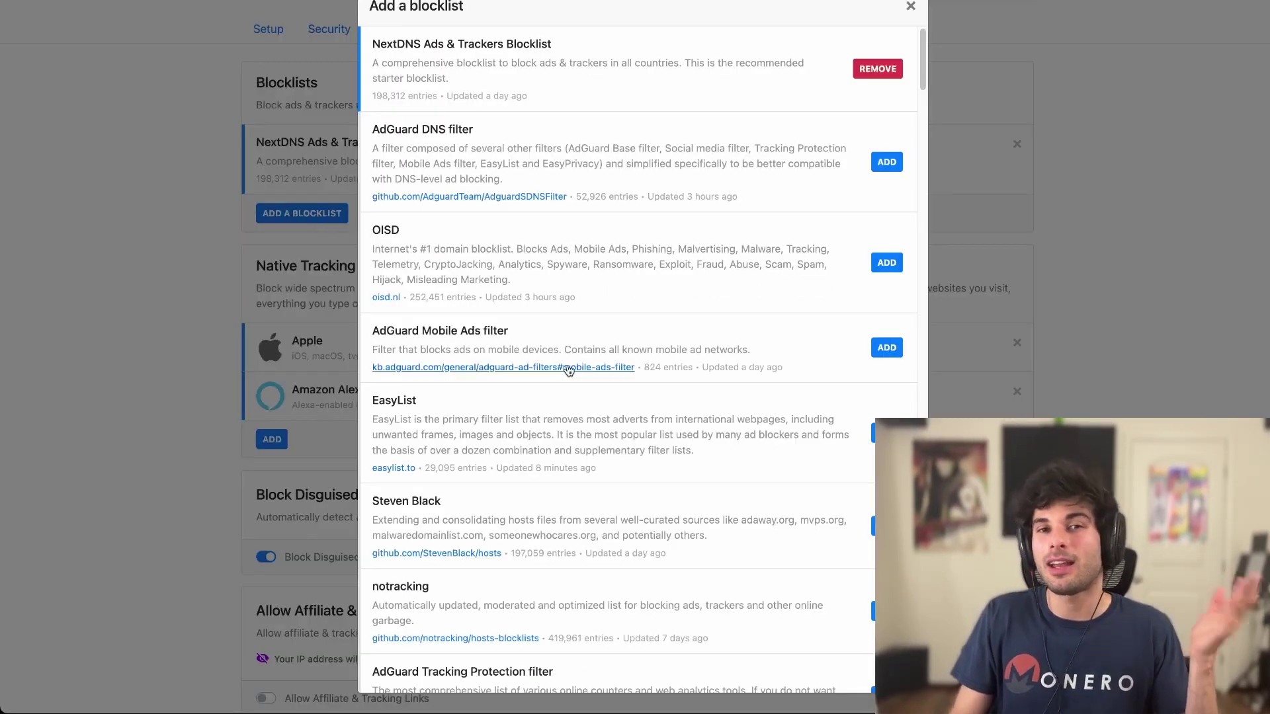
scroll(569, 371, "down", 15)
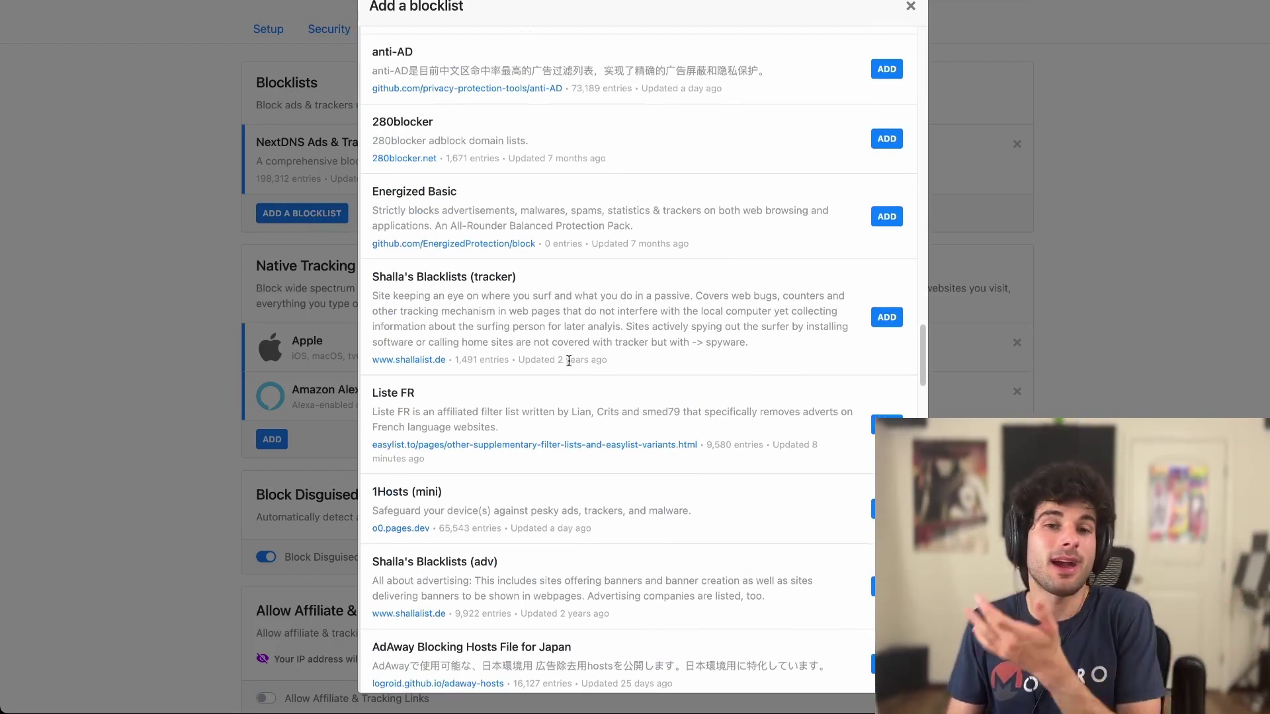
scroll(569, 361, "up", 1)
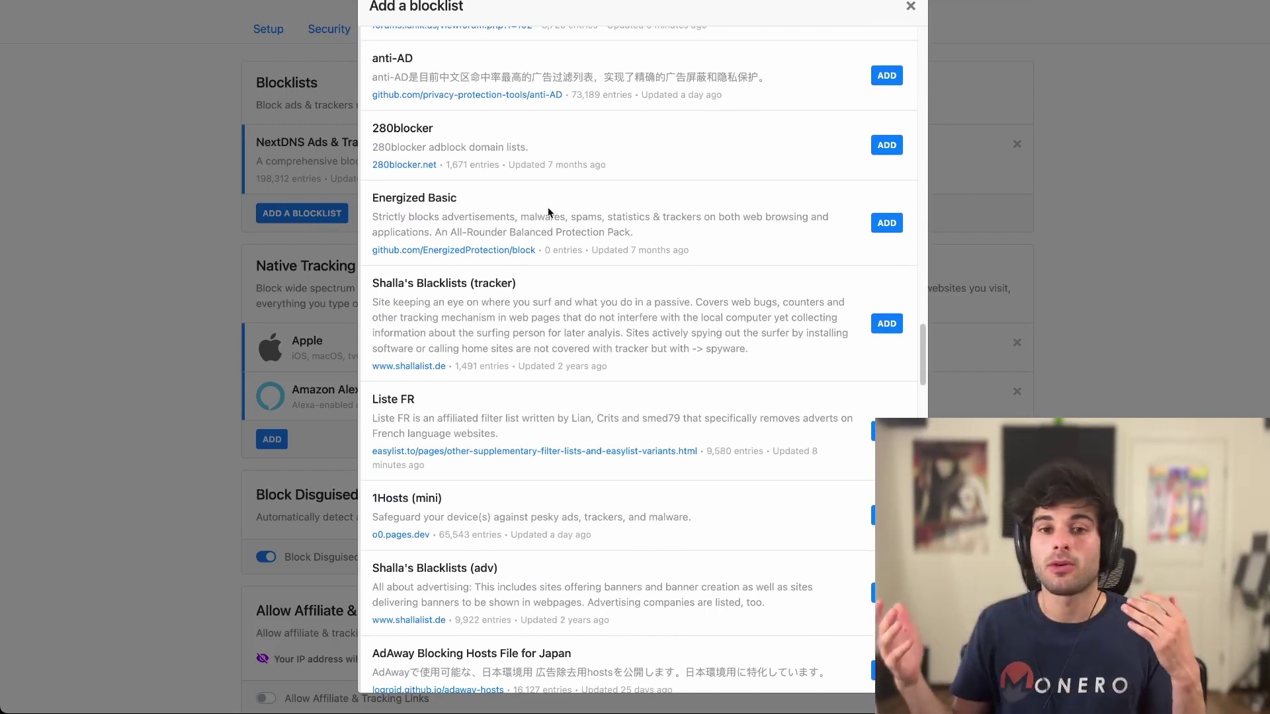
scroll(548, 212, "up", 15)
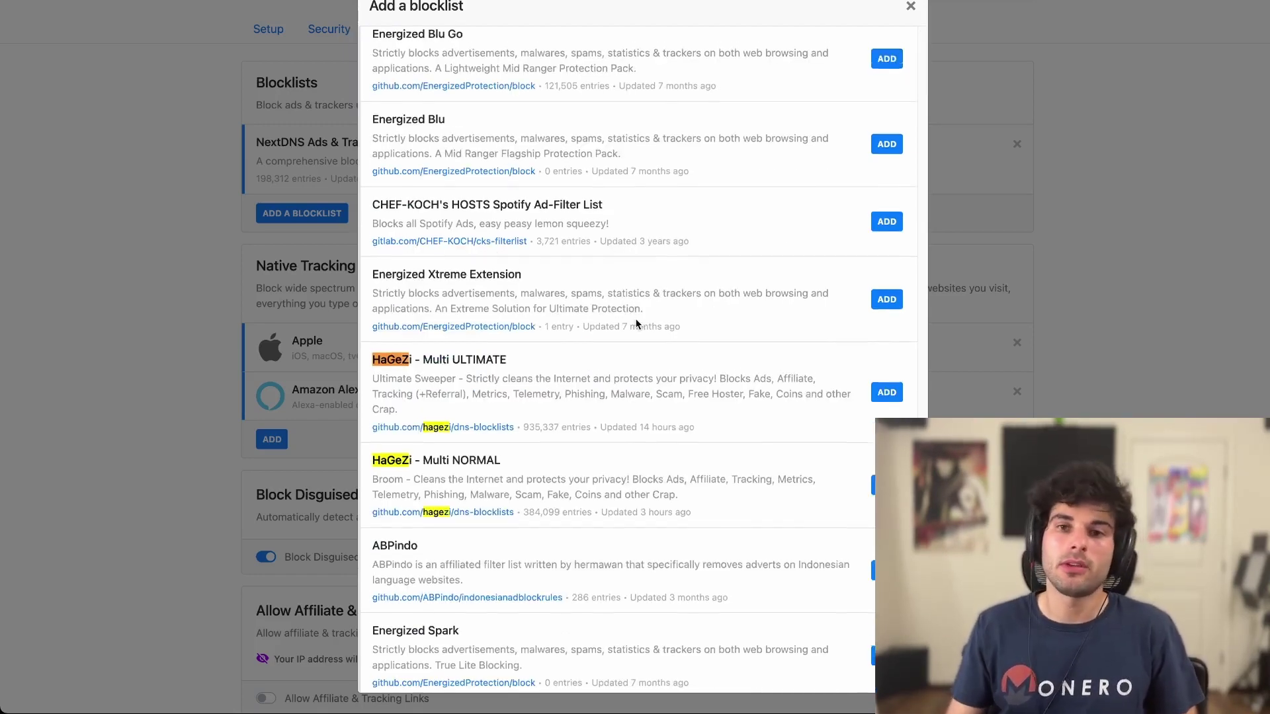
scroll(633, 304, "down", 1)
key("Return")
key("Return")
key("Return")
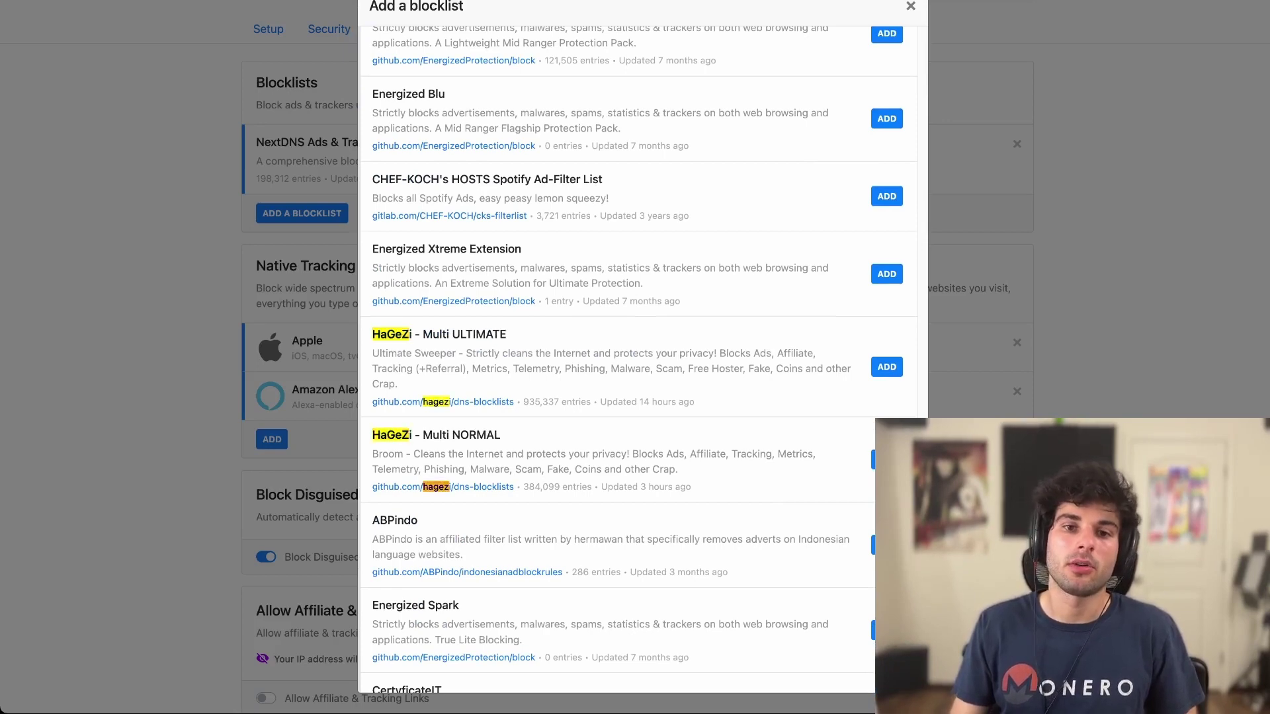
key("Return")
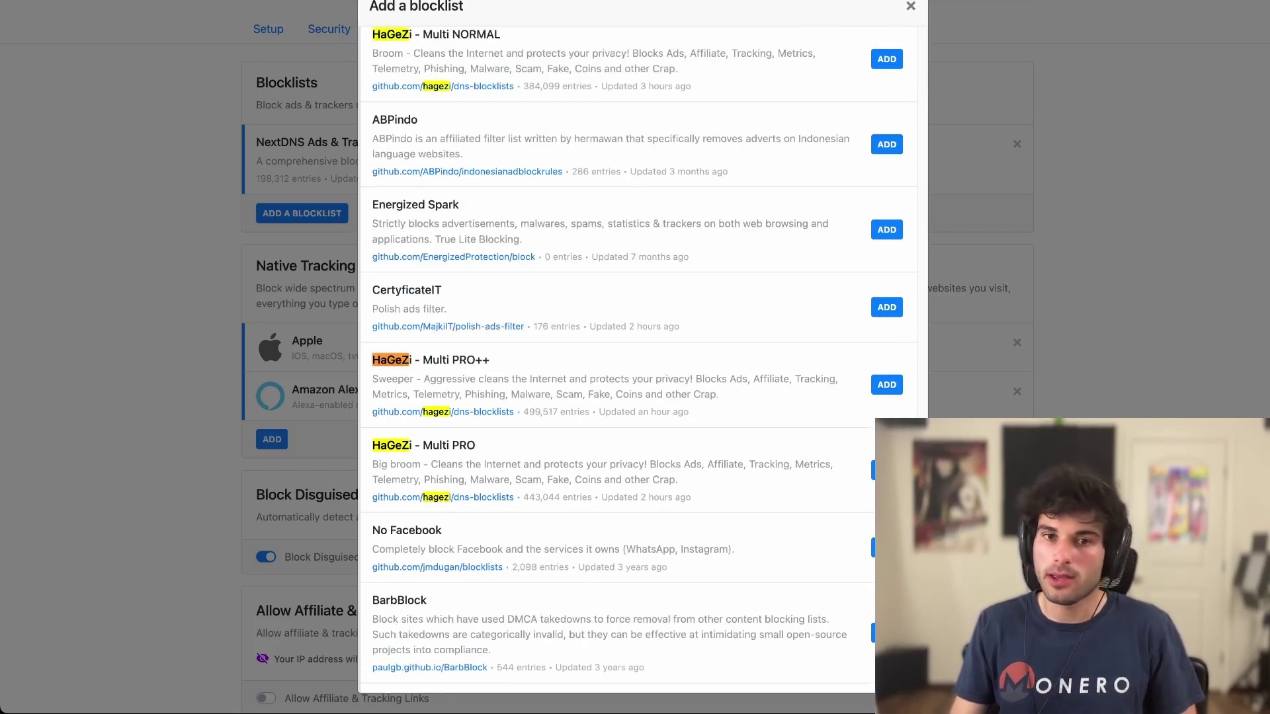
key("Return")
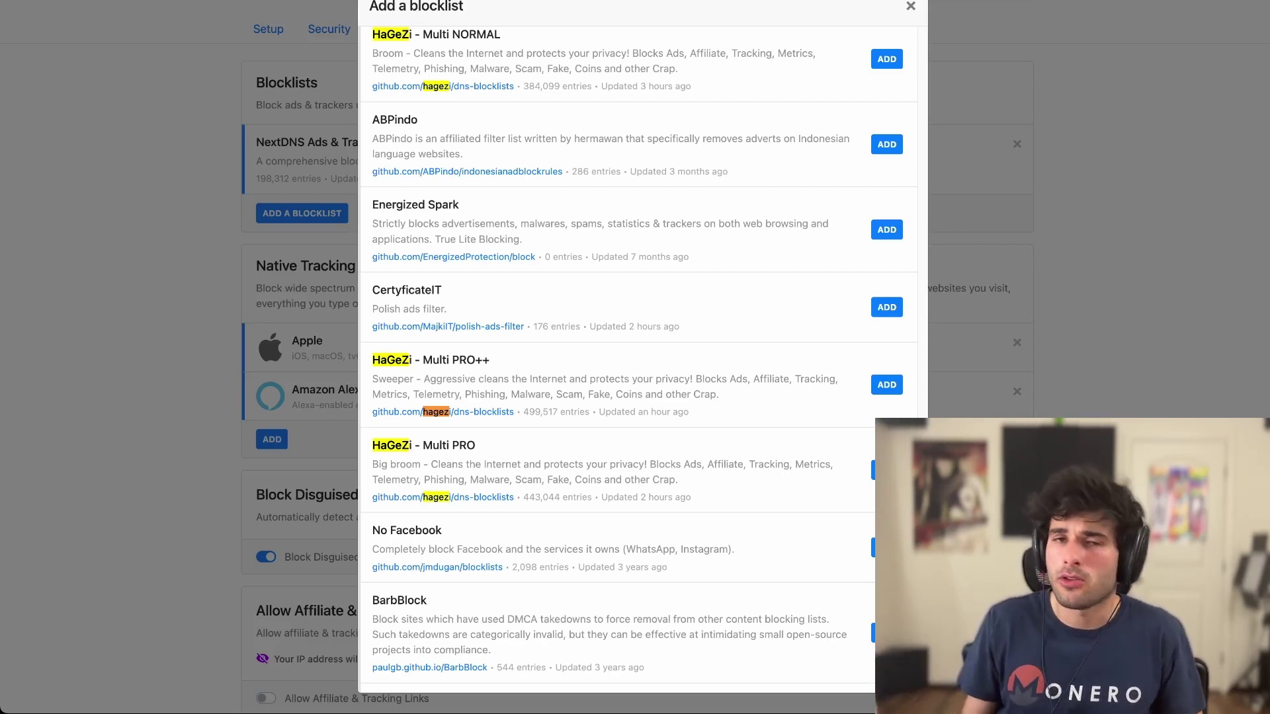
key("Return")
key("Return")
key("Return")
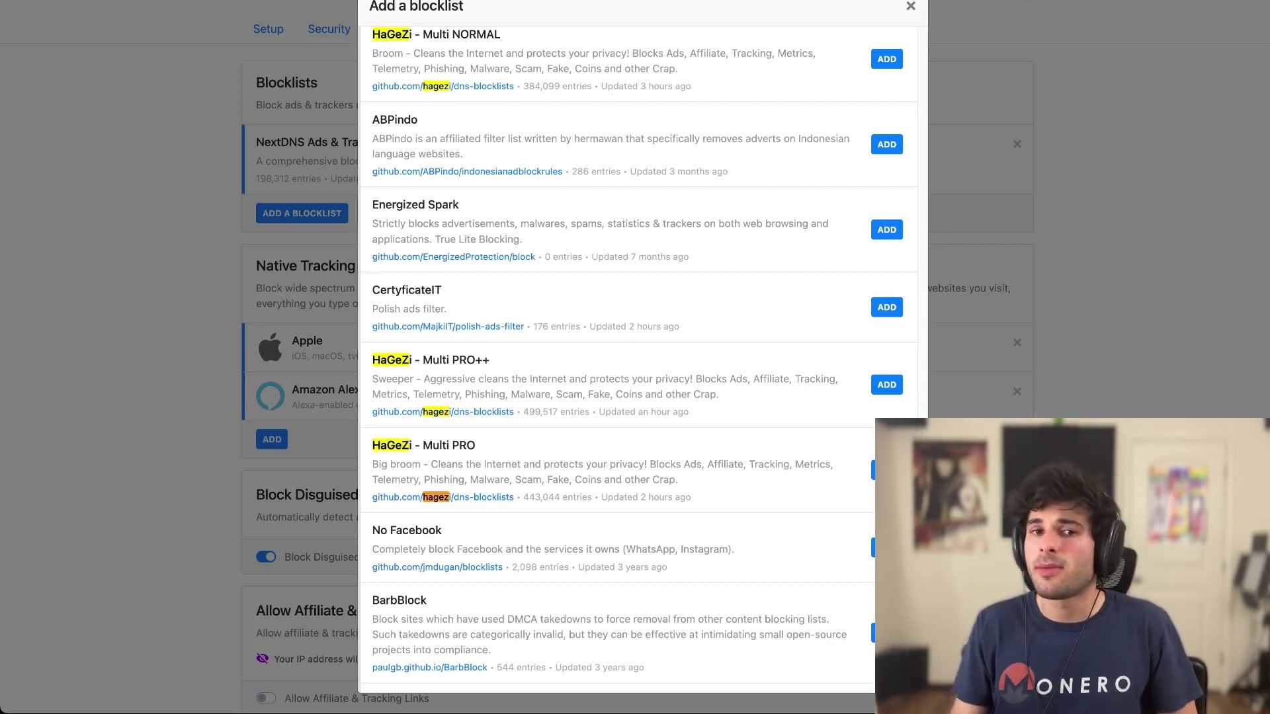
key("Return")
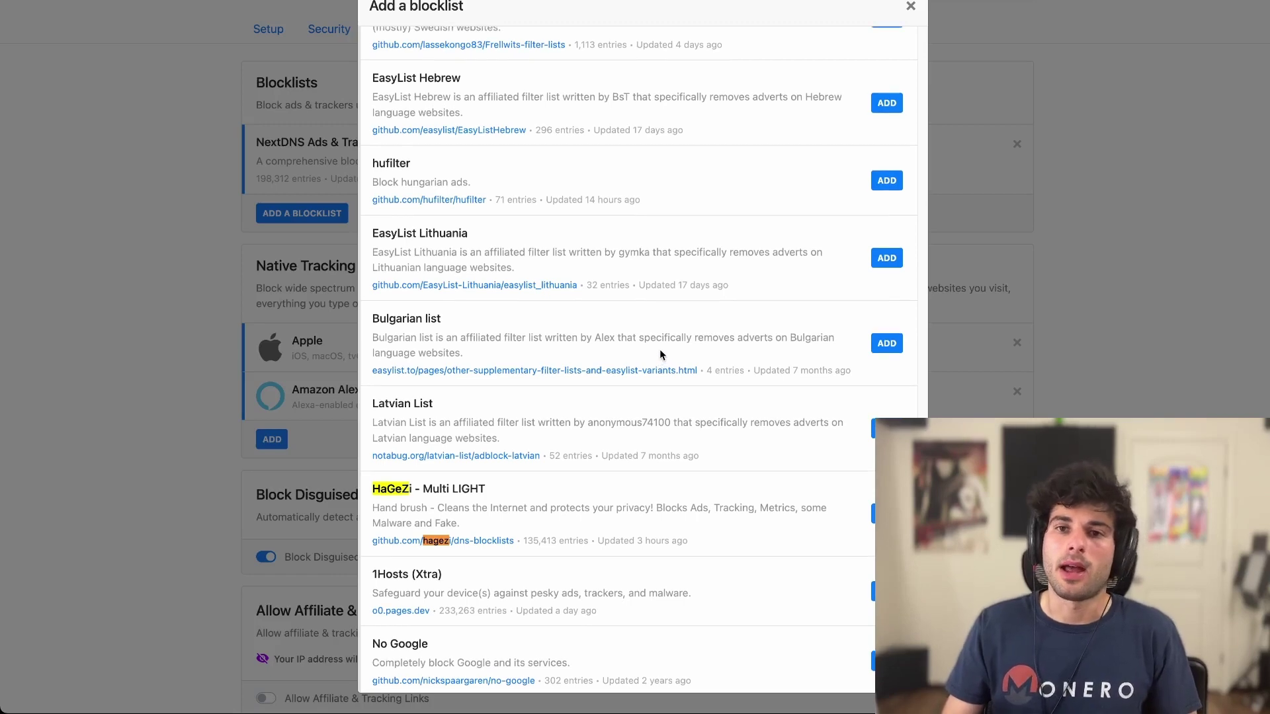
scroll(660, 349, "up", 10)
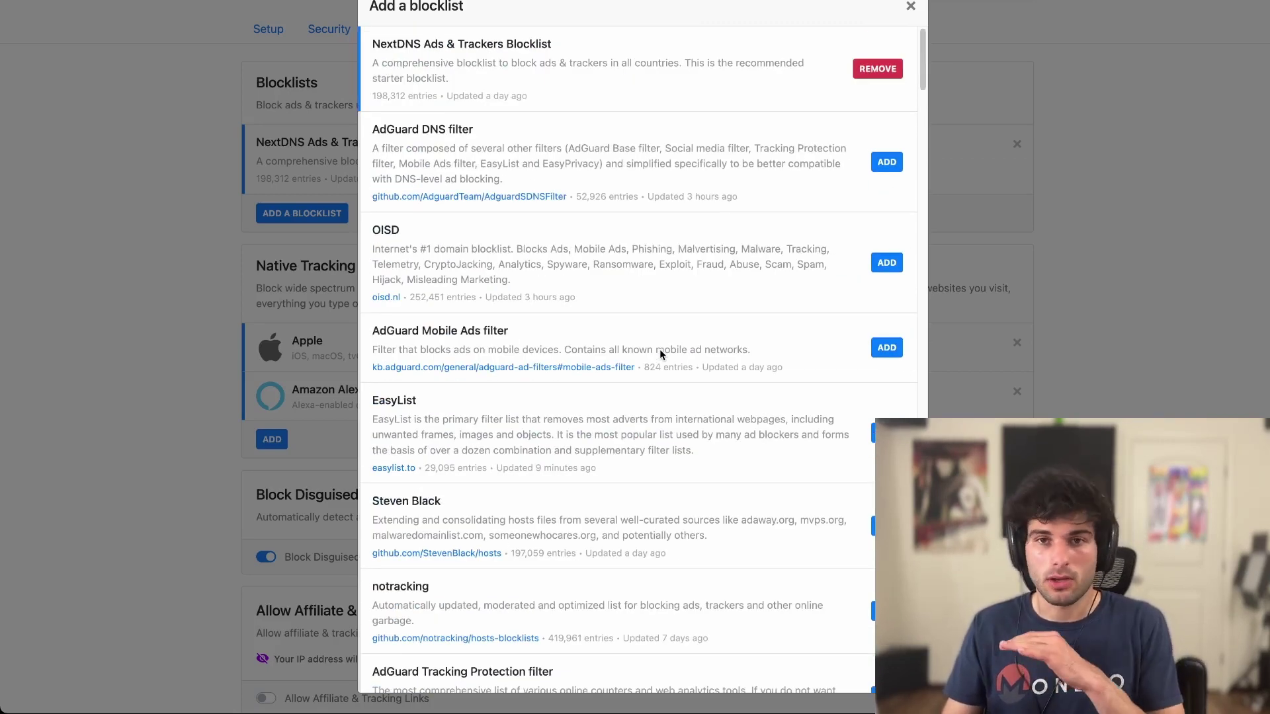
scroll(681, 340, "down", 3)
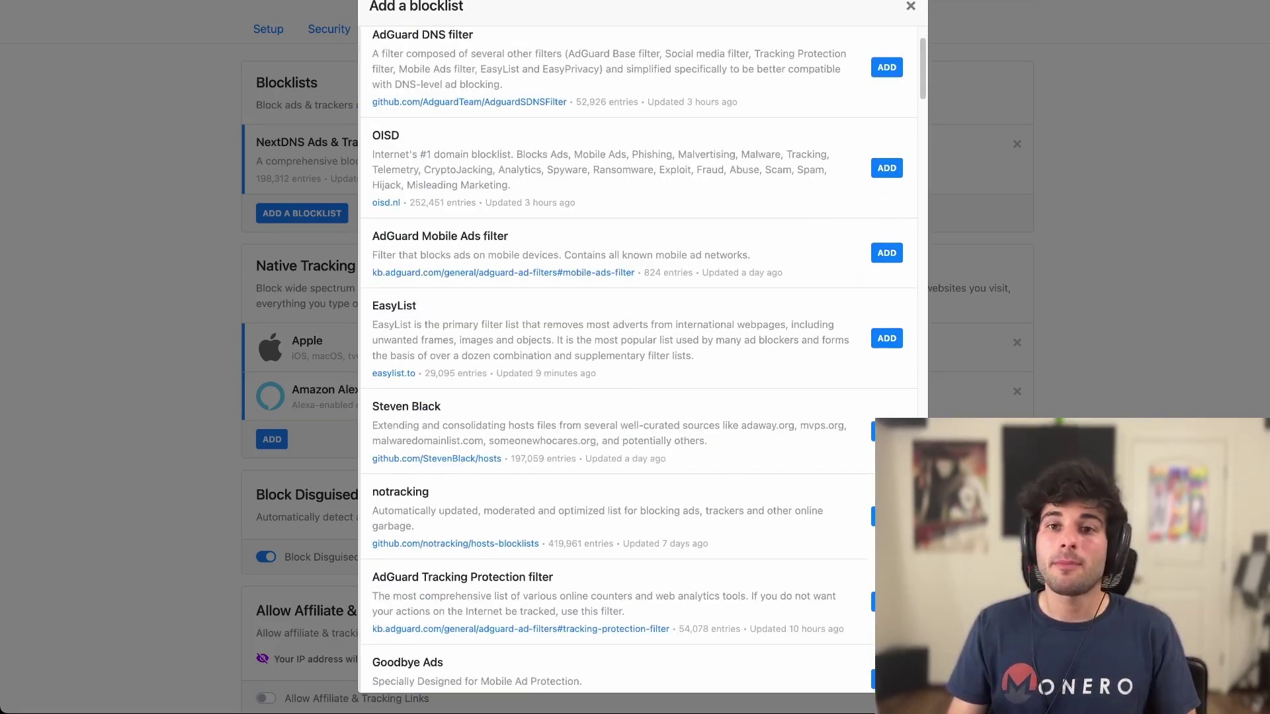
type("hagez")
key("Return")
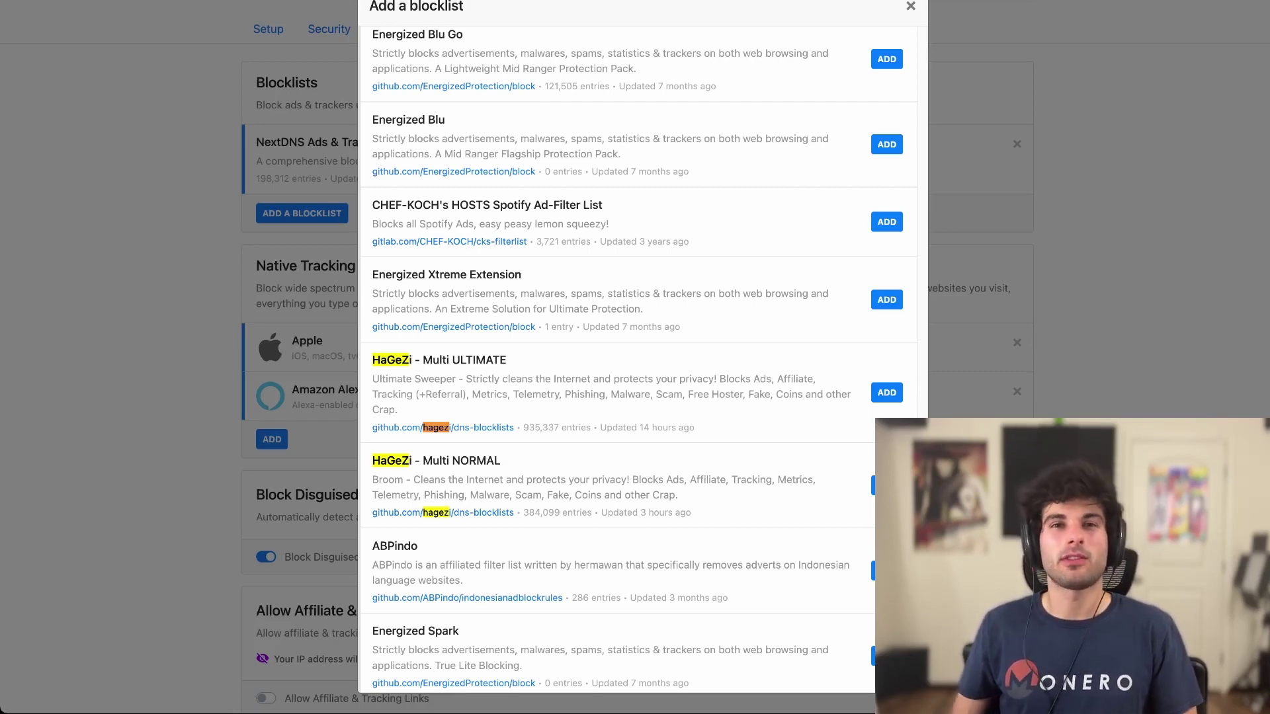
type("multi ligh")
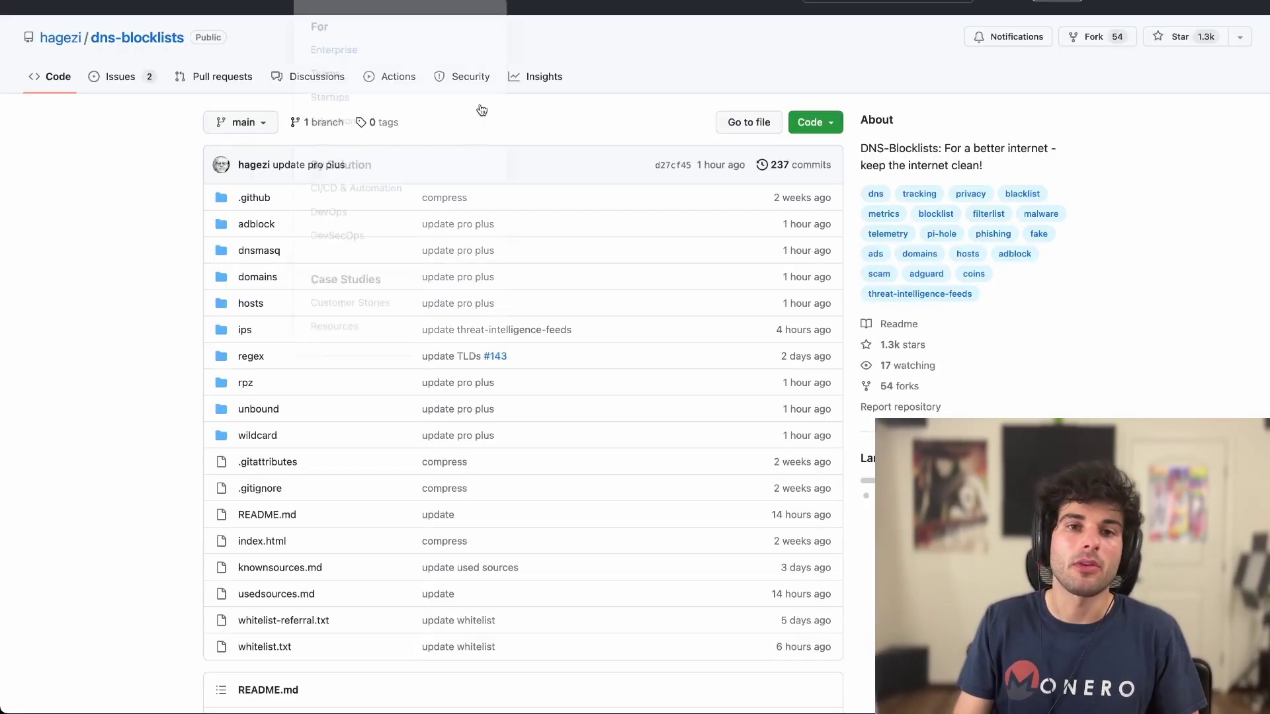
Scroll the hagezi/dns-blocklists README to the Multi versions table and check the Pro++ row's domain count
scroll(522, 357, "down", 15)
scroll(1107, 295, "down", 3)
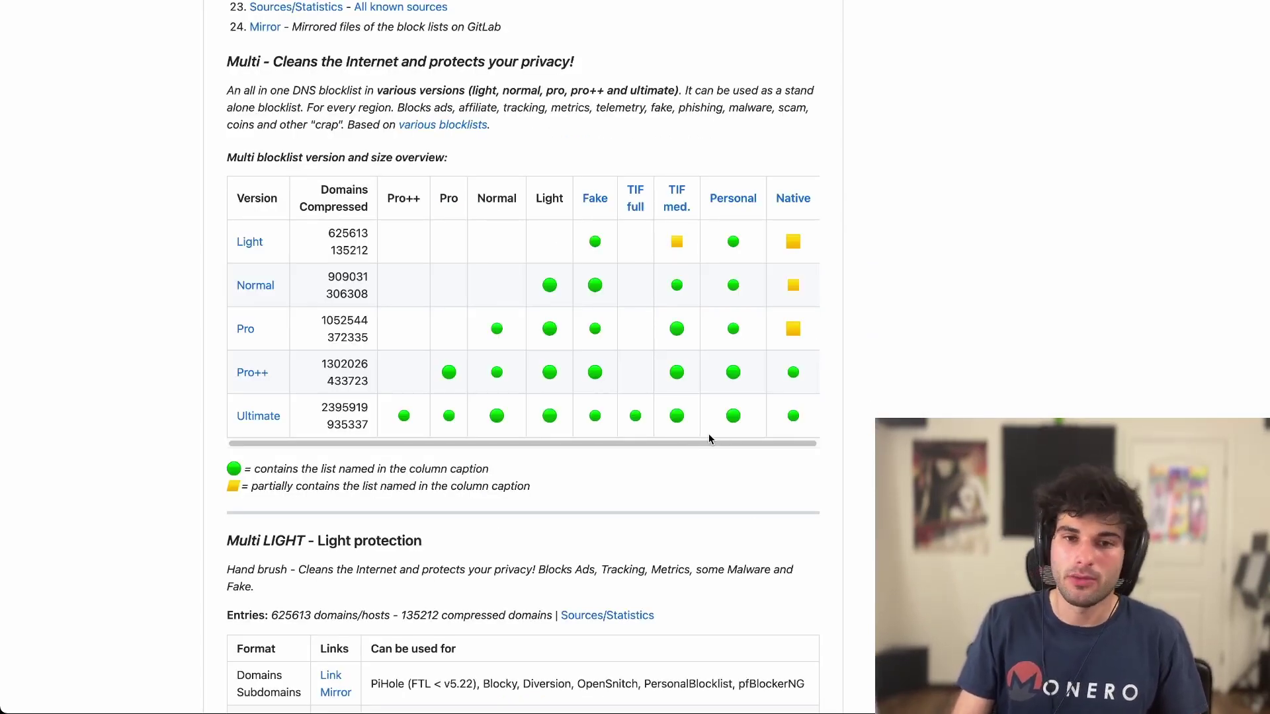
scroll(708, 434, "up", 3)
left_click_drag(269, 516, 252, 516)
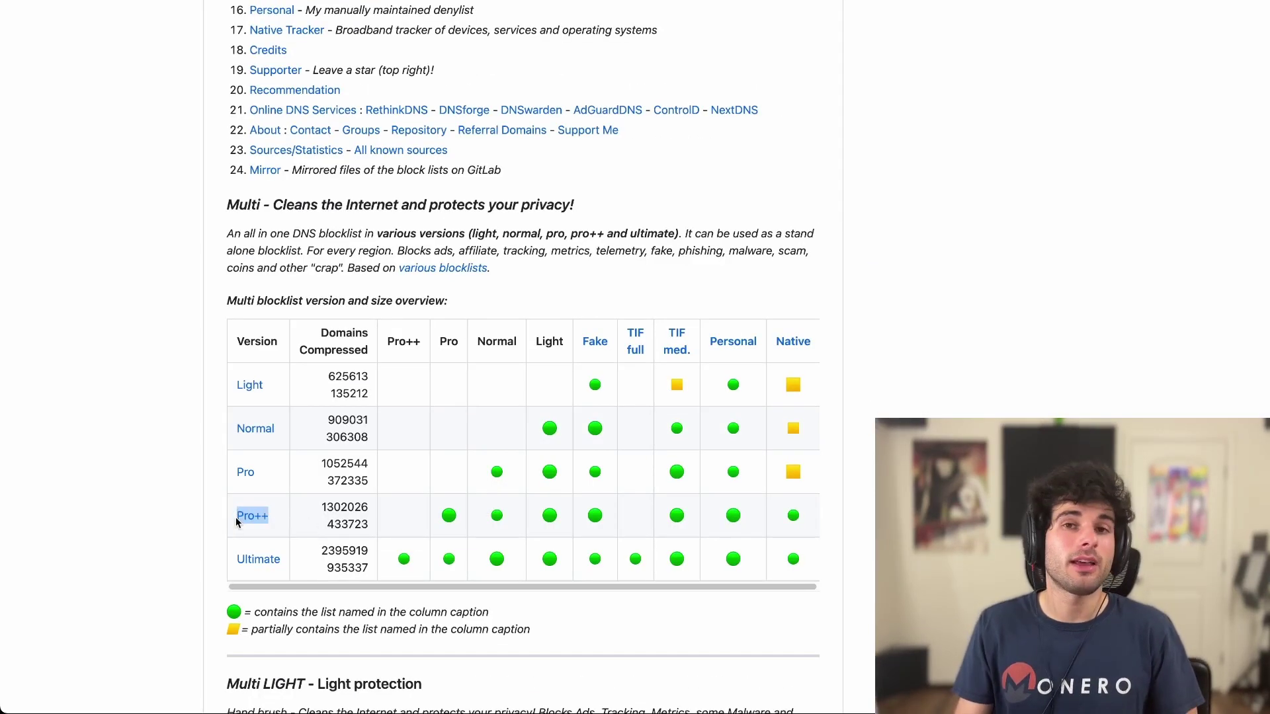
left_click(212, 513)
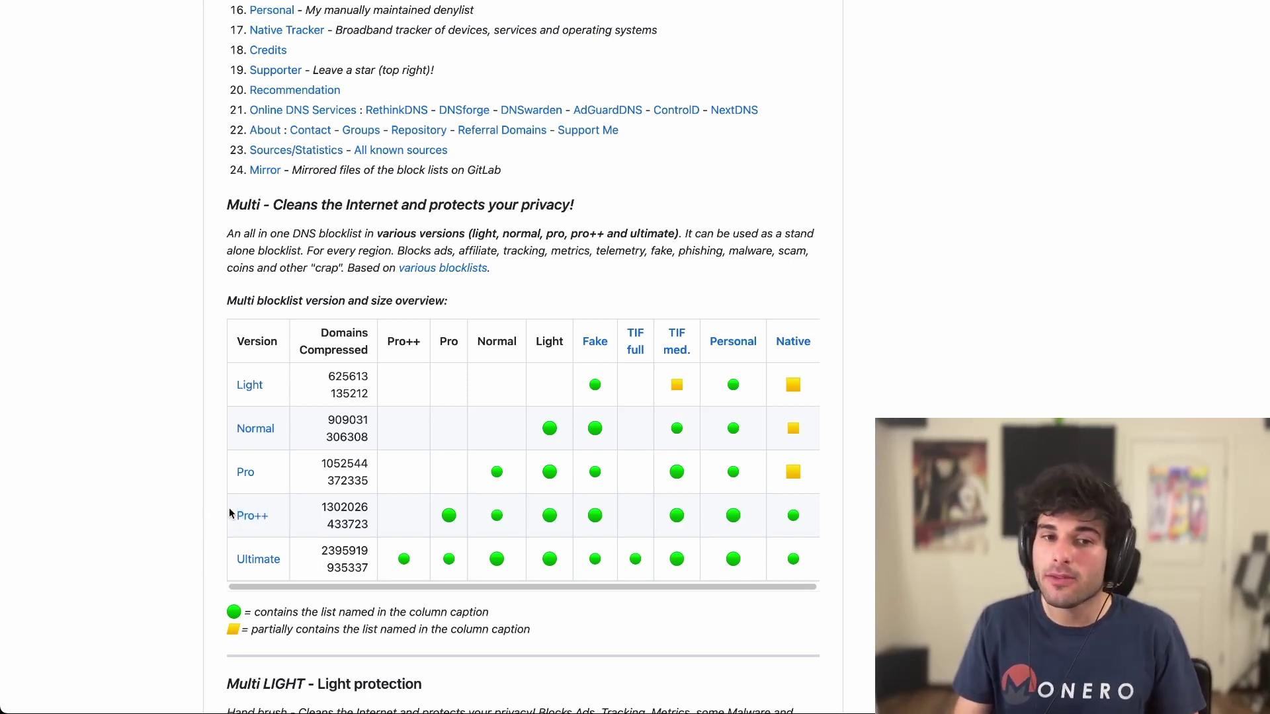
left_click_drag(231, 510, 350, 507)
left_click(308, 520)
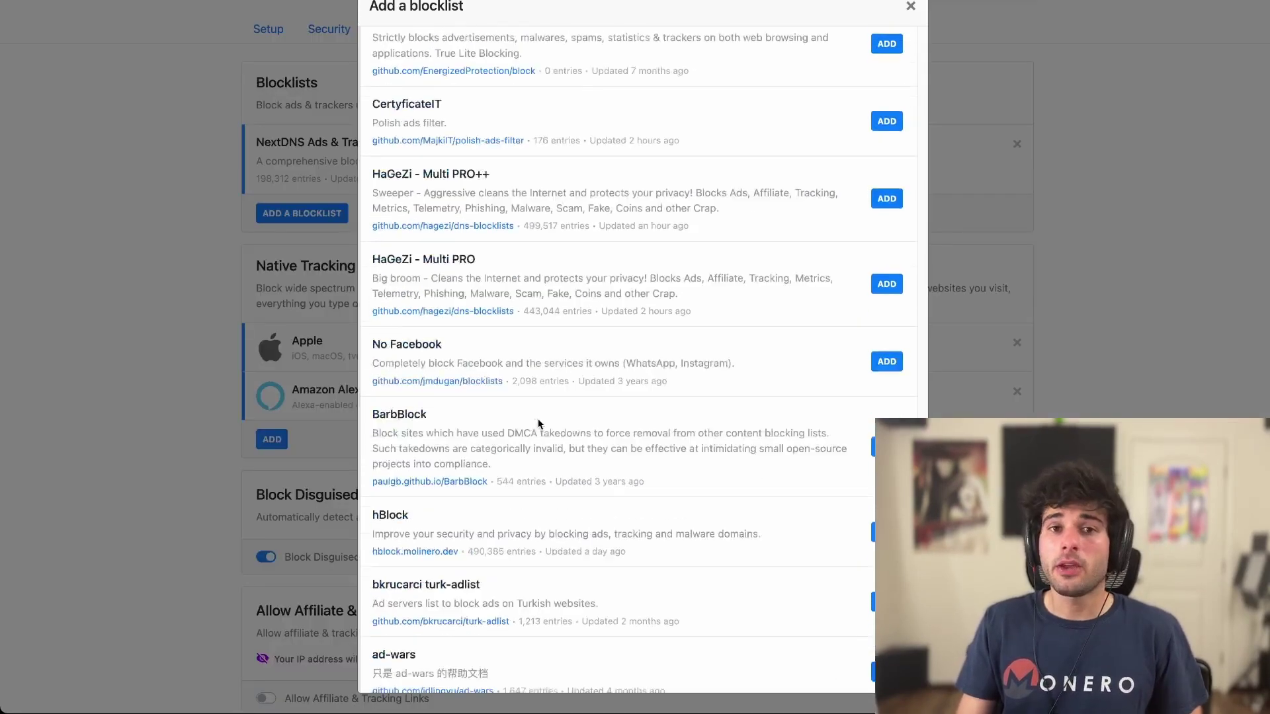
Search the catalogue for 'hagezi', add HaGeZi - Multi PRO++, and close the catalogue
scroll(538, 423, "down", 1)
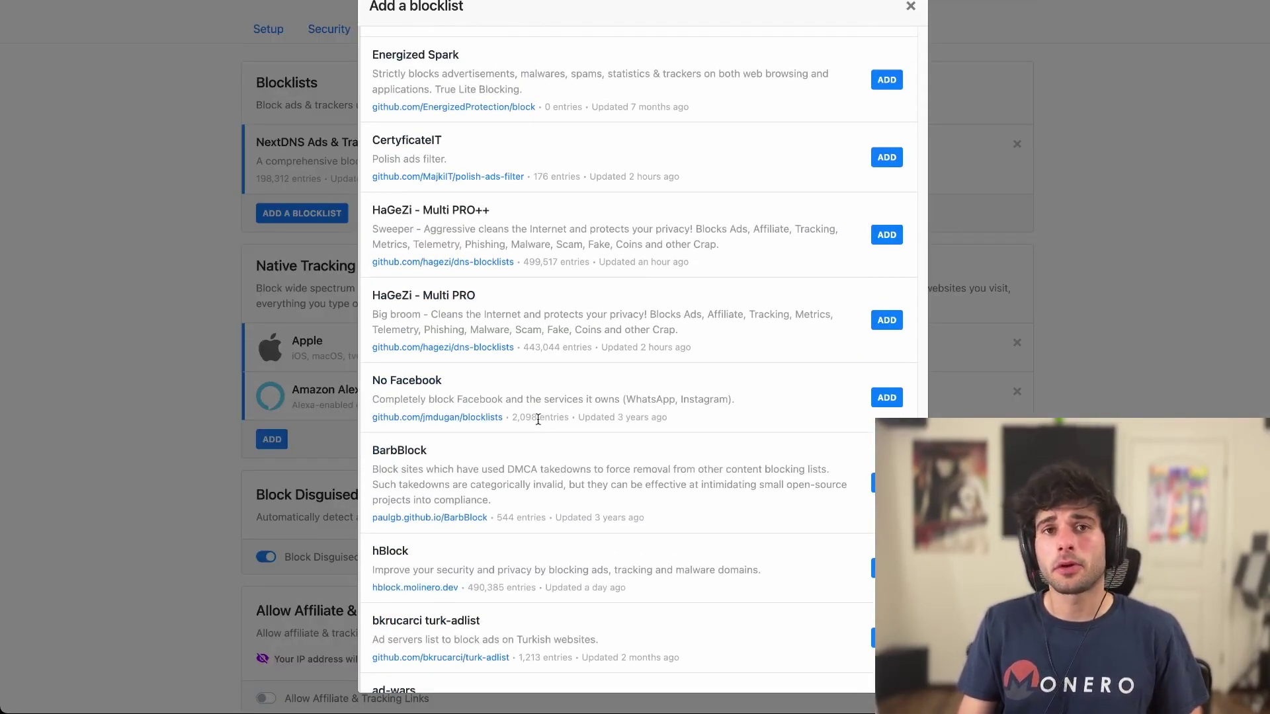
key("ctrl+f")
type("hagezi")
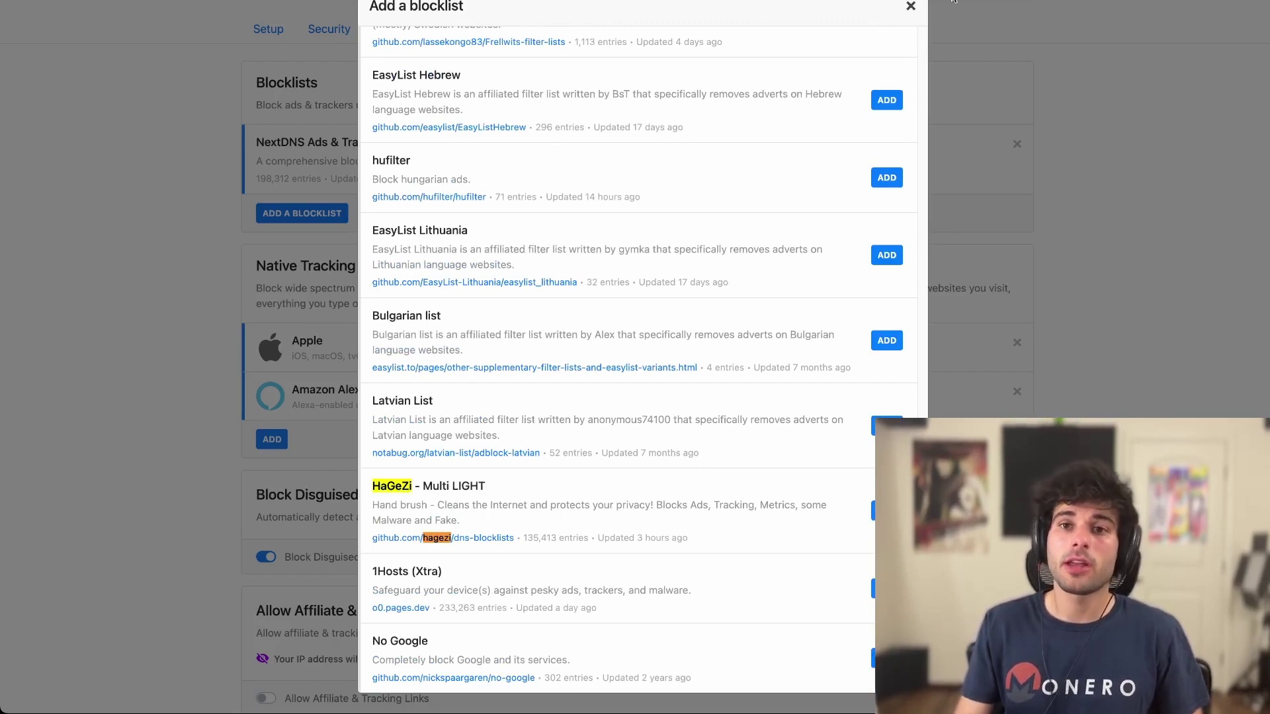
key("Return")
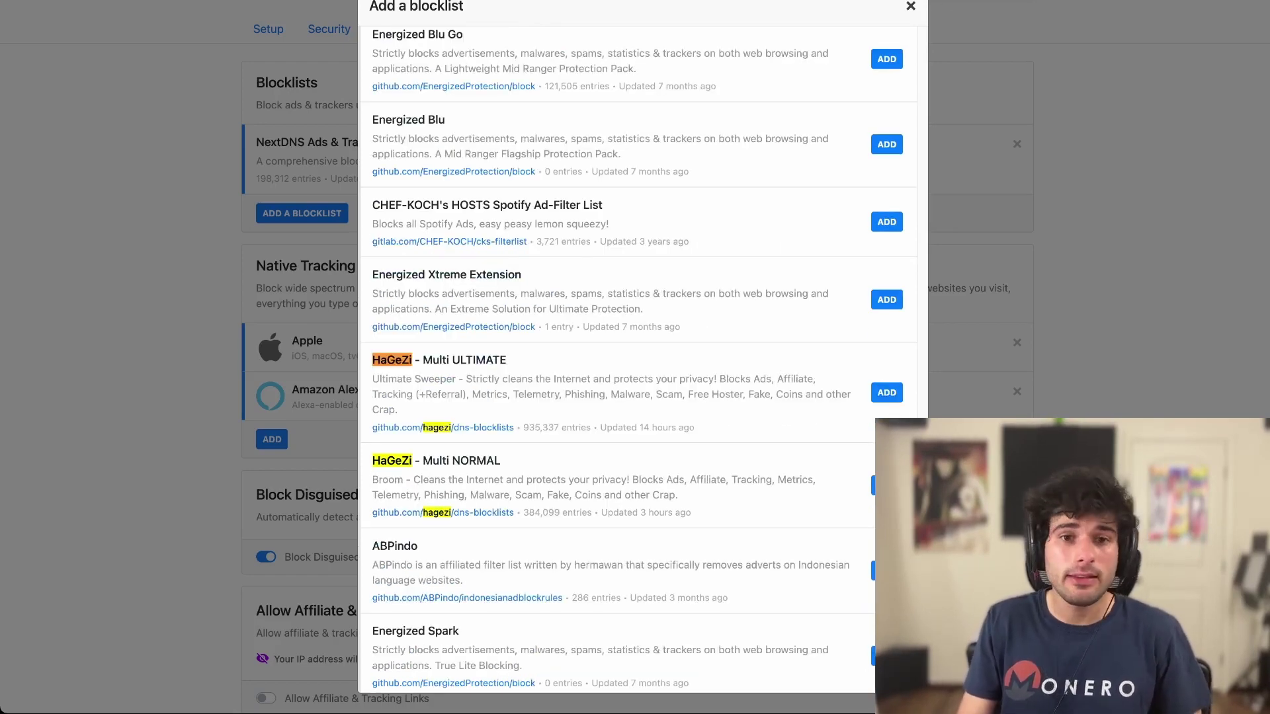
key("Return")
key("Return")
key("Return")
key("Return")
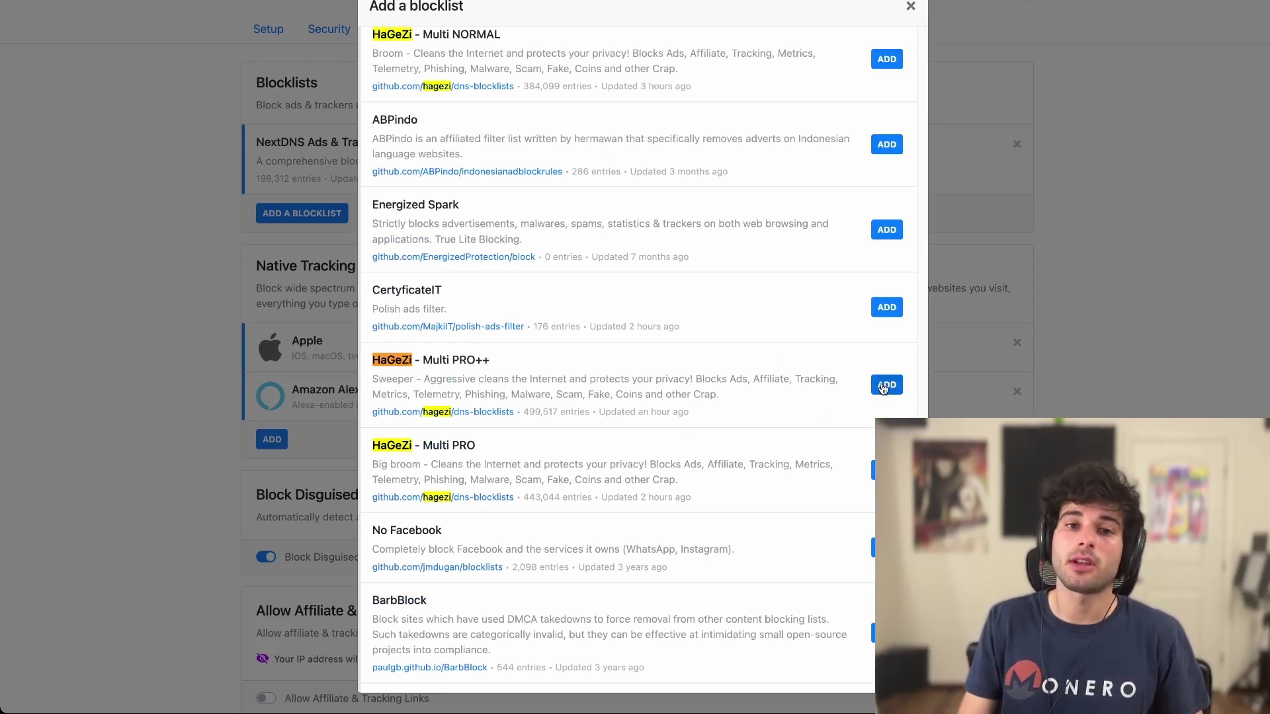
left_click(886, 385)
key("Escape")
left_click(961, 49)
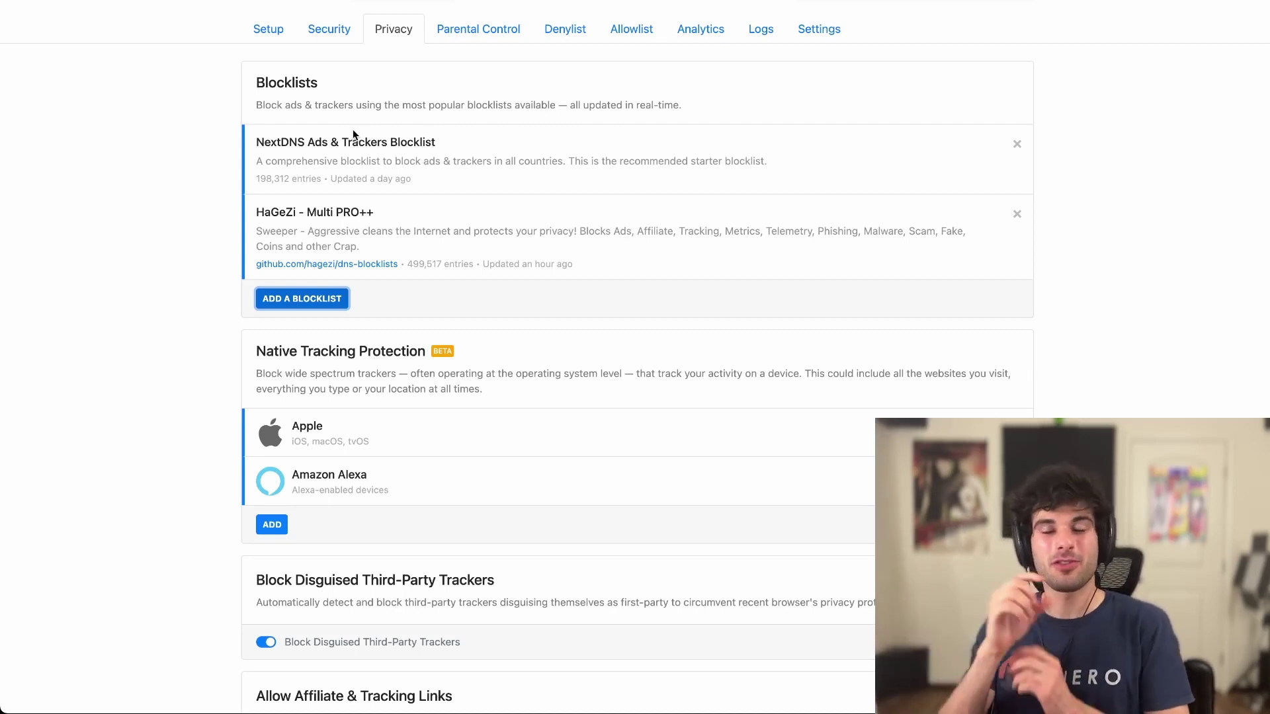
Switch to the NextDNS Logs page, which has no logs recorded yet
left_click(761, 35)
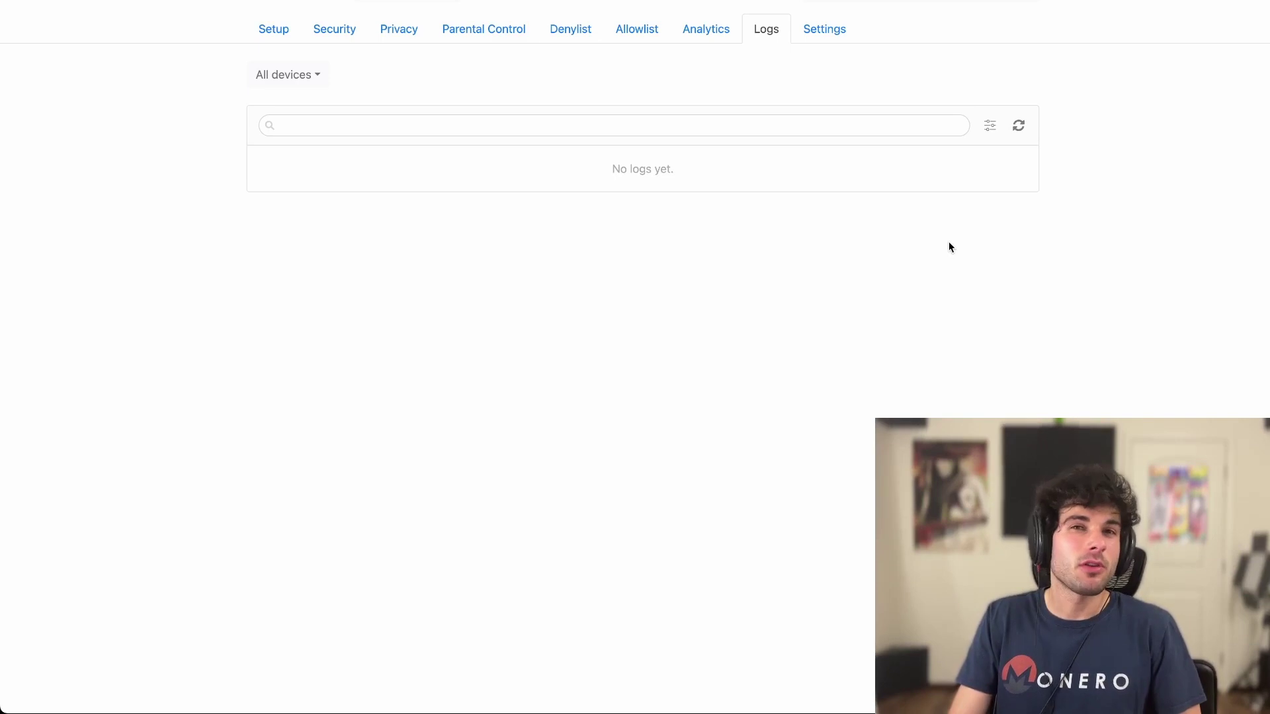
Return to the Privacy tab and review the newly added HaGeZi - Multi PRO++ entry
left_click(385, 29)
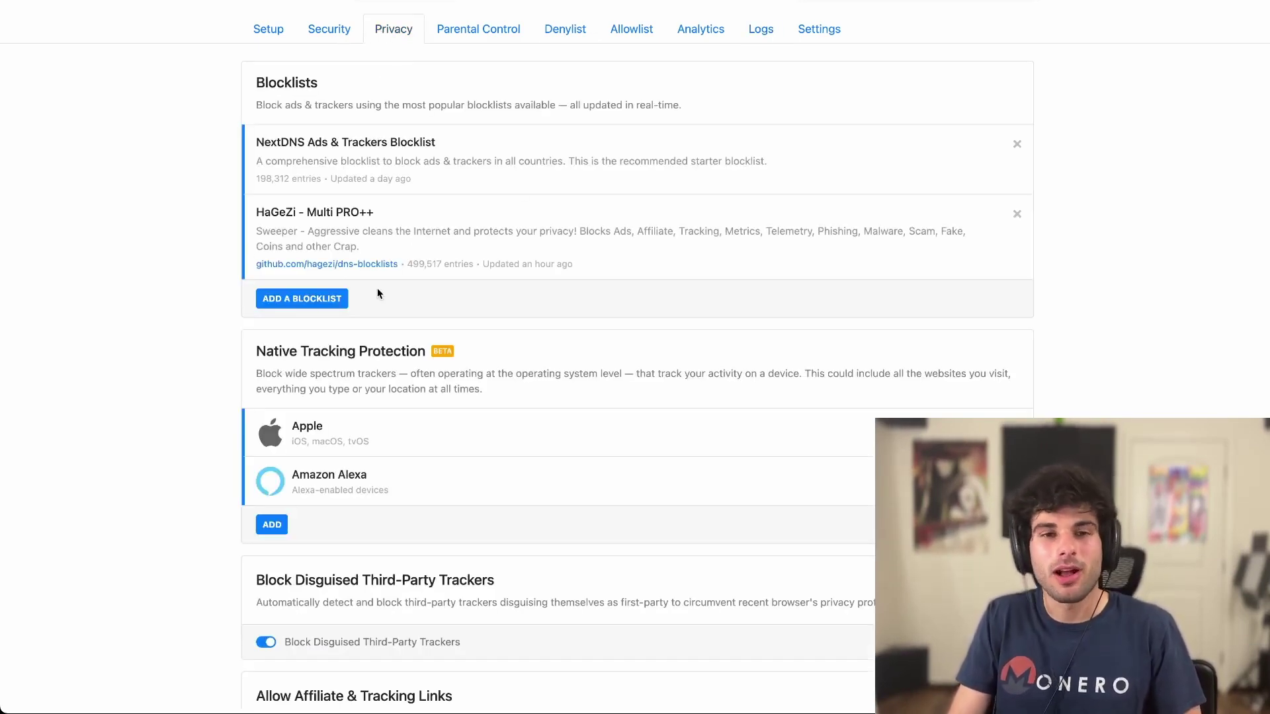
left_click_drag(259, 215, 490, 258)
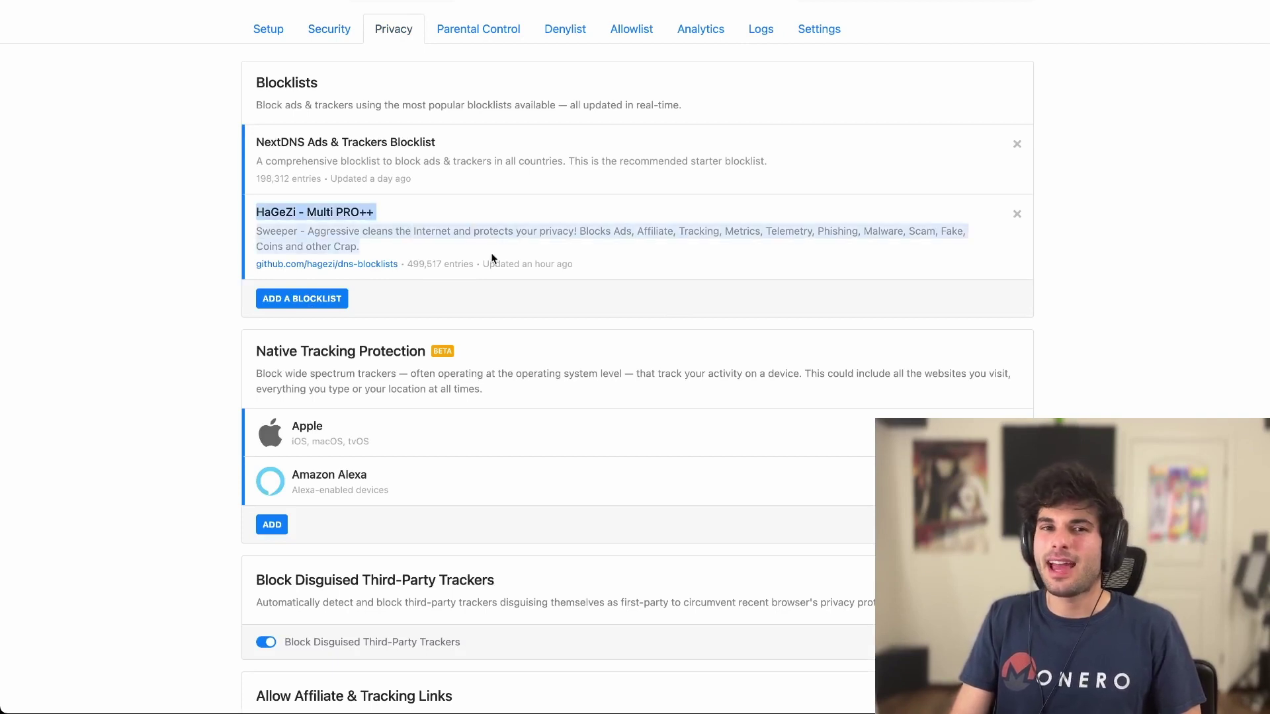
left_click(499, 250)
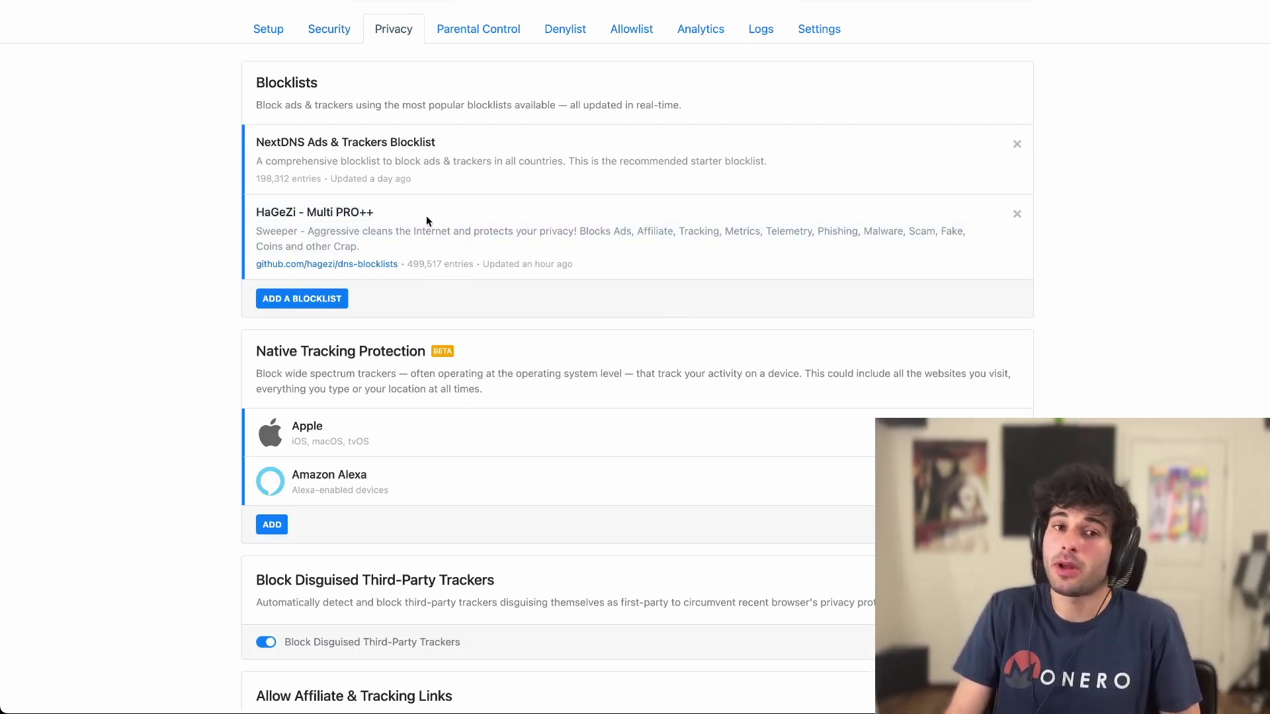
left_click_drag(426, 216, 324, 213)
Remove the NextDNS Ads & Trackers Blocklist, leaving HaGeZi - Multi PRO++ (499,517 entries)
left_click(1017, 143)
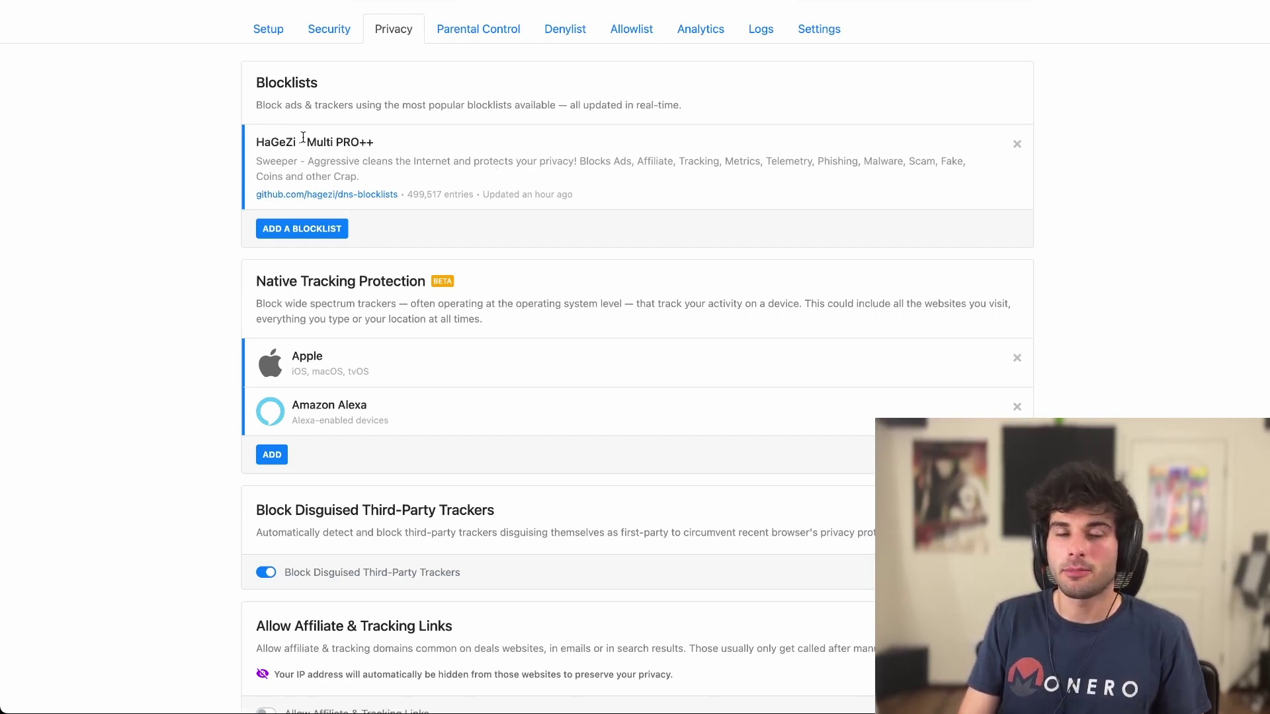
left_click_drag(301, 140, 268, 143)
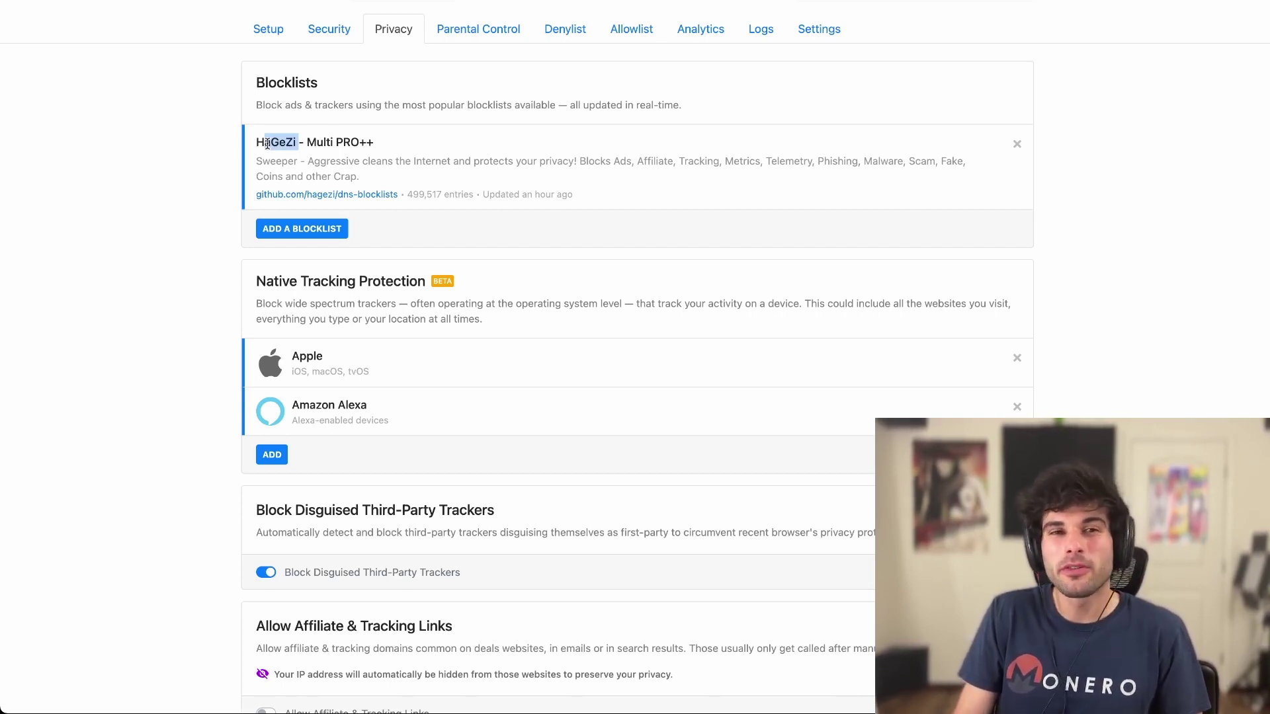
left_click(156, 123)
left_click_drag(254, 141, 379, 139)
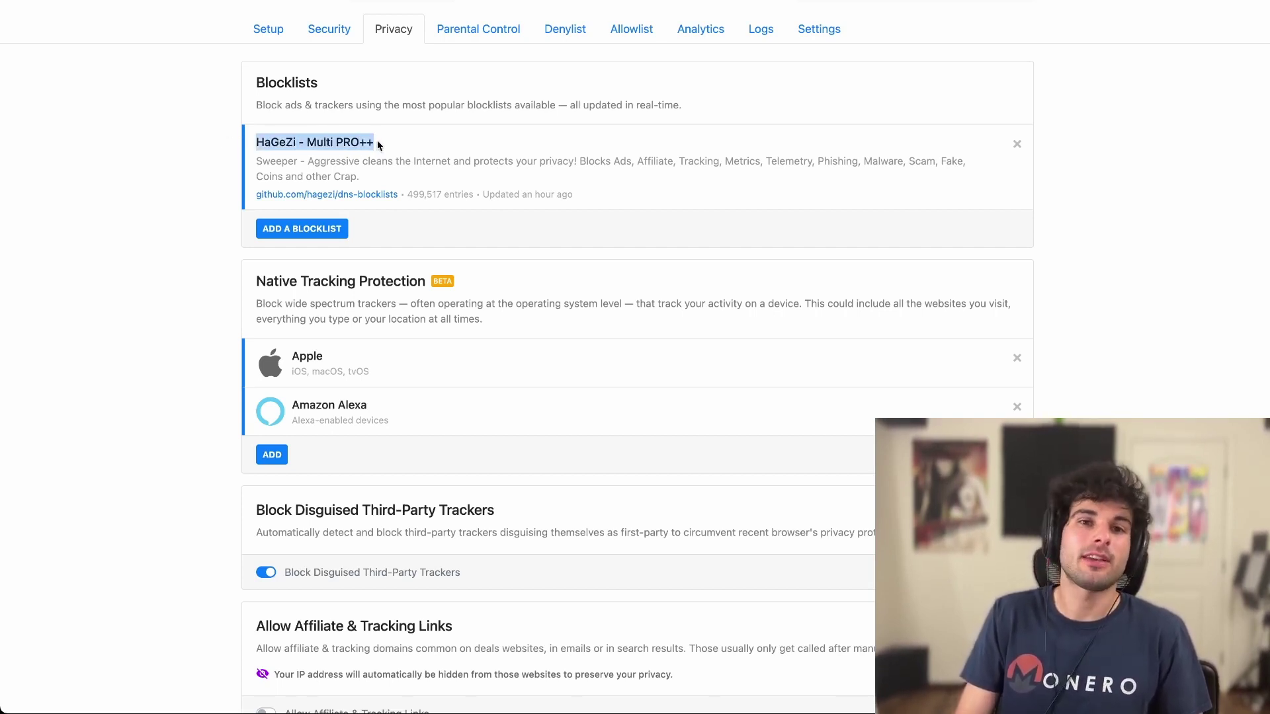
left_click(381, 139)
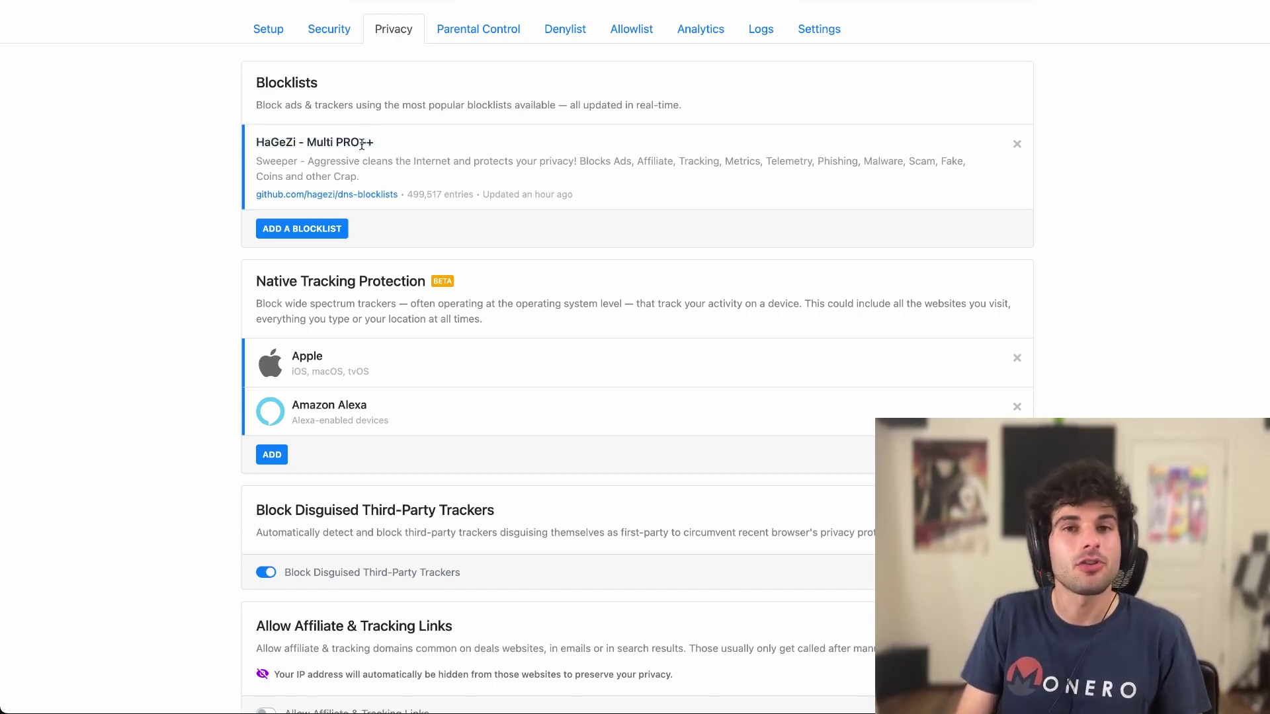